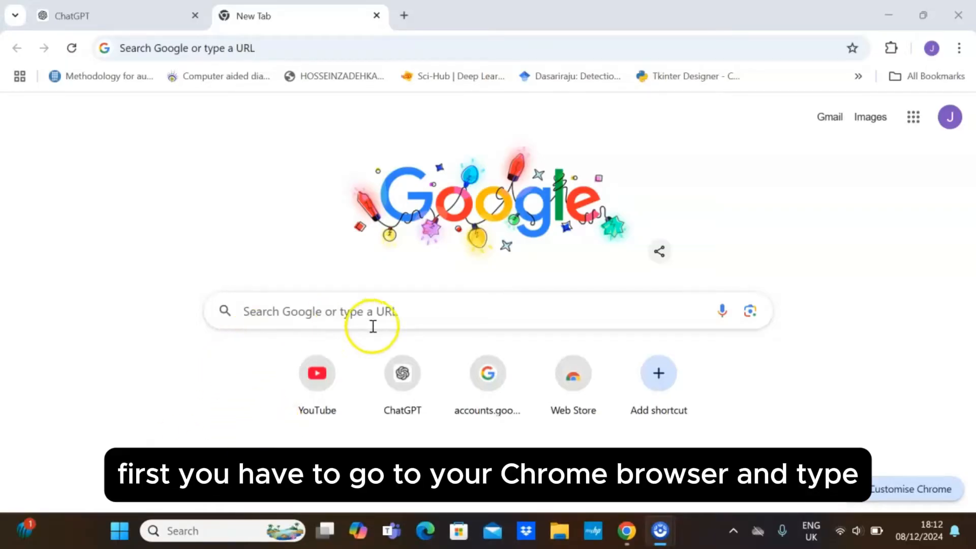
Search Google for "watermarkly" and open the "Watermarkly: Watermark Photos Online For Free" result
left_click(424, 313)
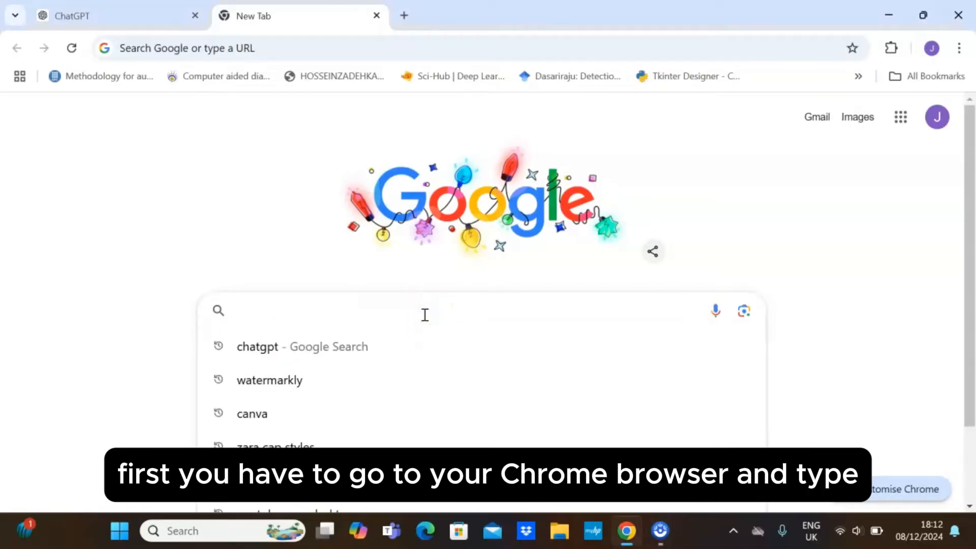
type("ma")
key("BackSpace")
key("BackSpace")
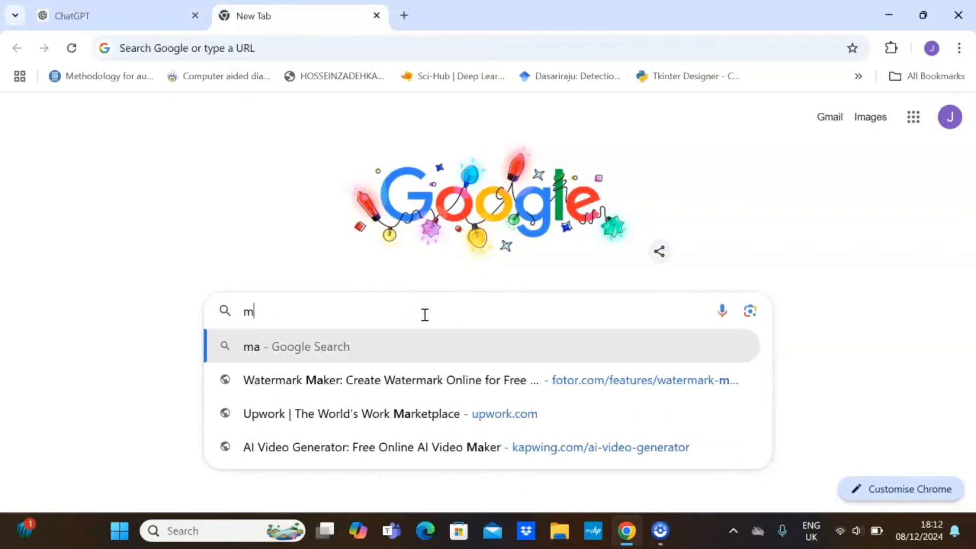
type("watermarkly")
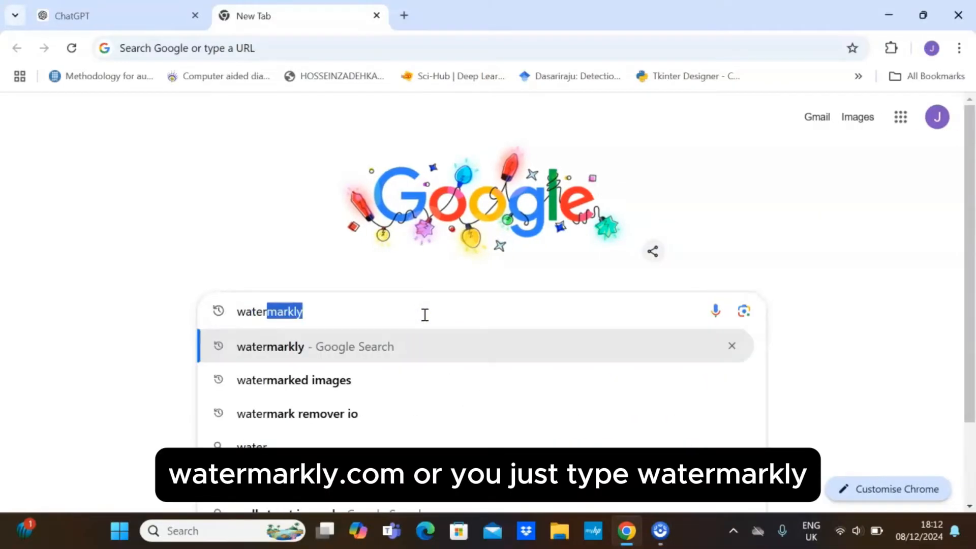
left_click(308, 349)
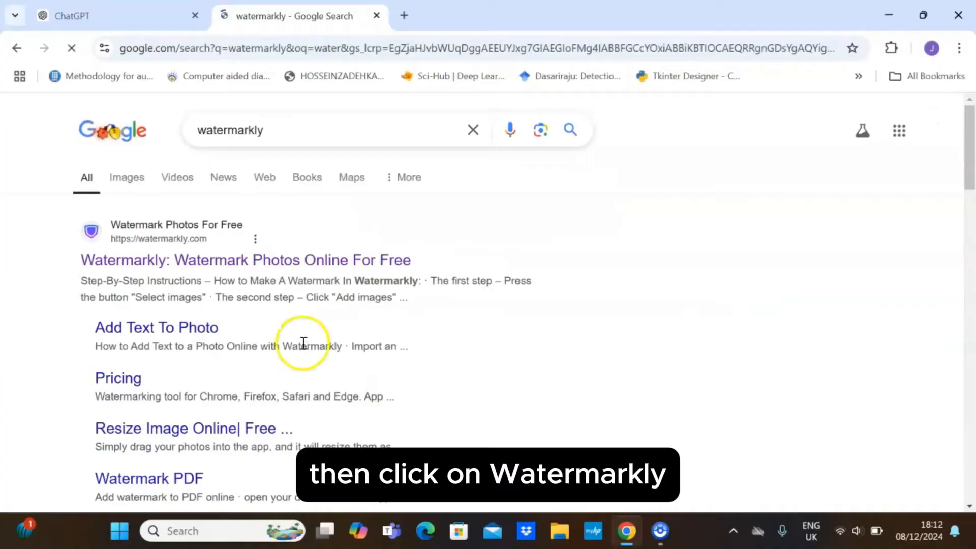
left_click(232, 264)
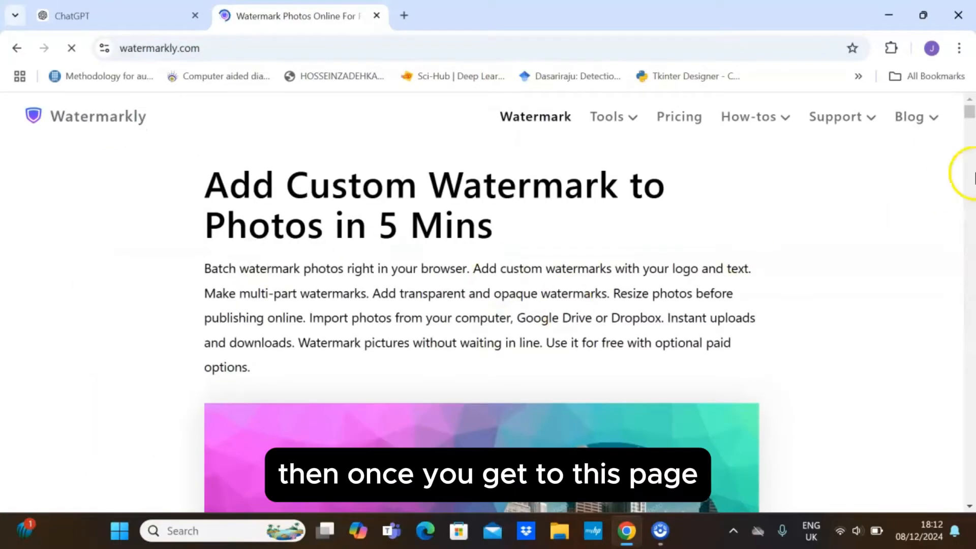
Launch the free photo watermarking app and choose to load files from the computer
mouse_move(970, 112)
left_mouse_down()
mouse_move(971, 135)
mouse_move(971, 120)
left_mouse_up()
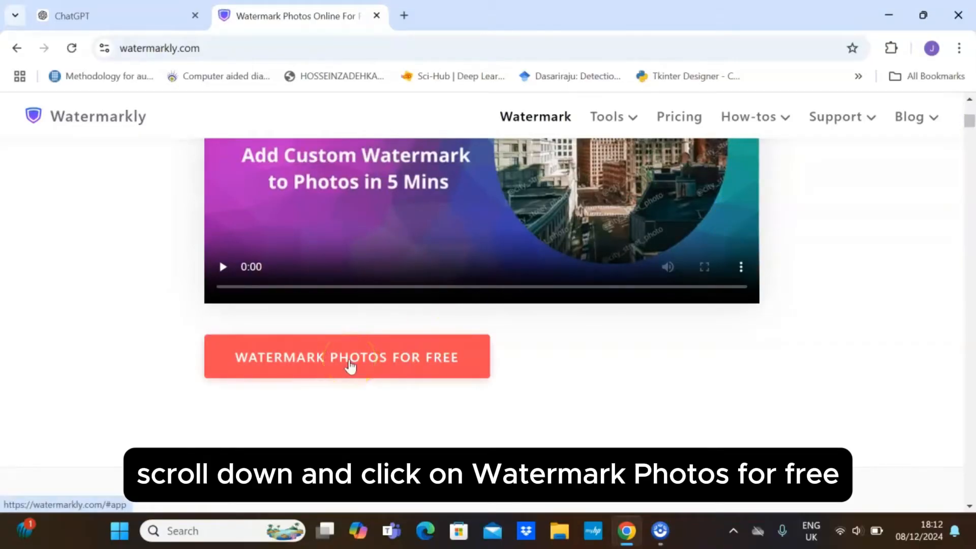
left_click(350, 359)
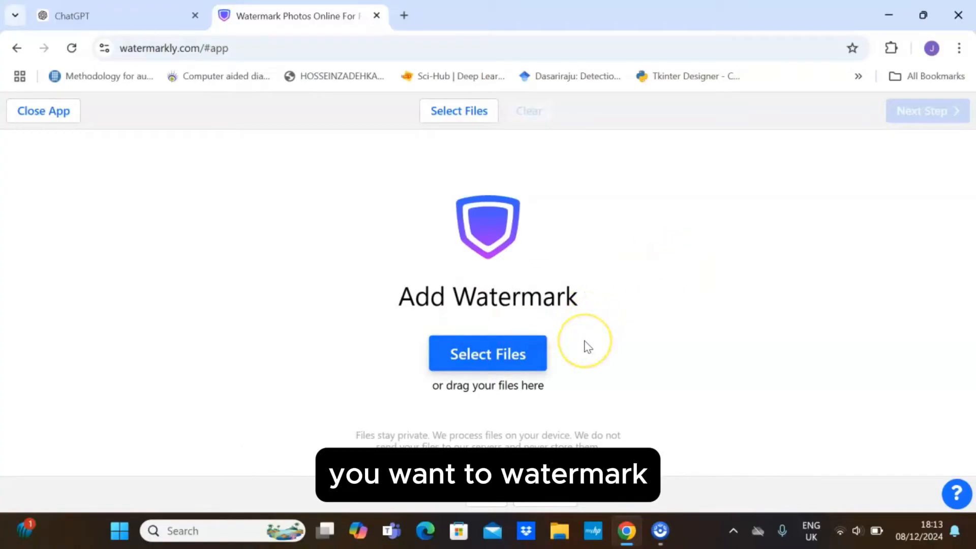
left_click(499, 352)
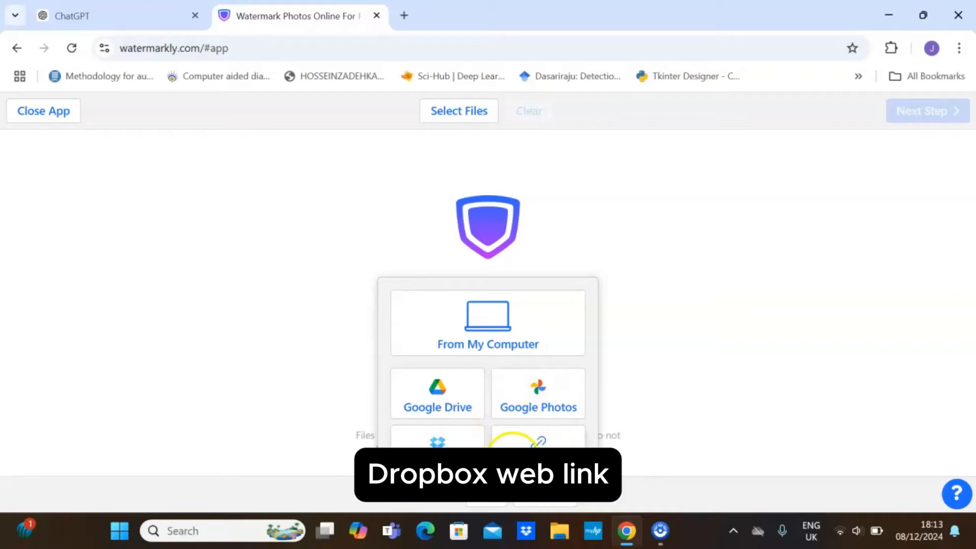
left_click(492, 346)
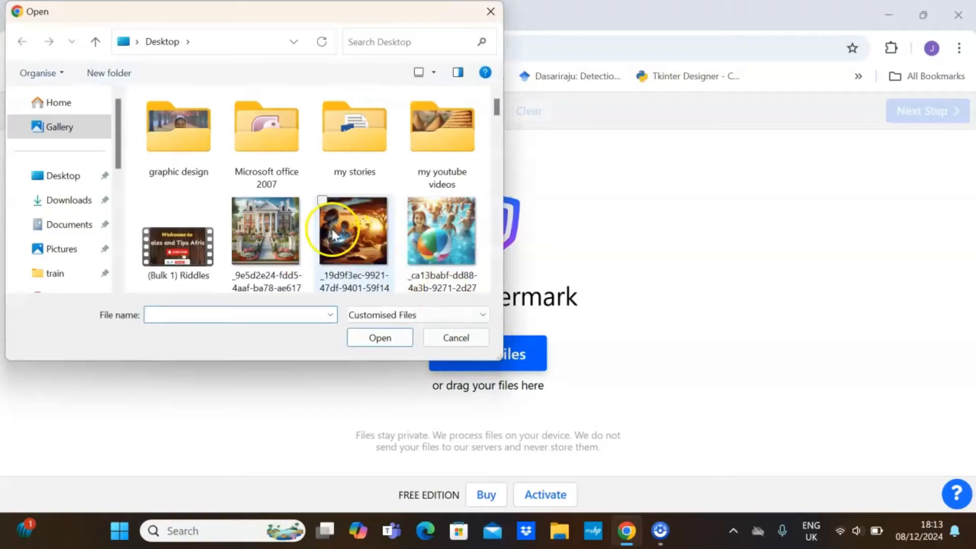
Load the images _9e5d2e24-fdd5-4aaf-ba78-ae617bd1ad94 and artwork1 together from the Desktop folder
left_click(72, 177)
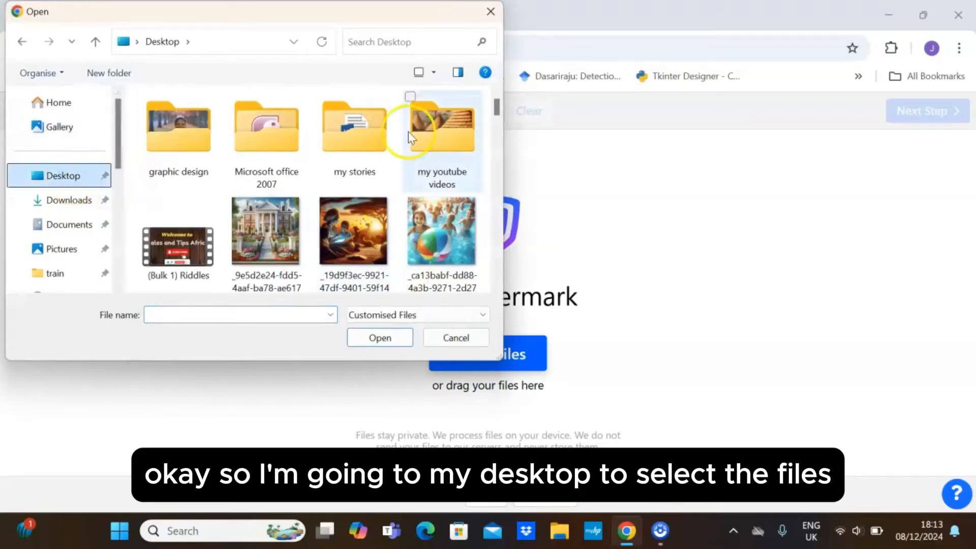
left_click_drag(496, 107, 497, 143)
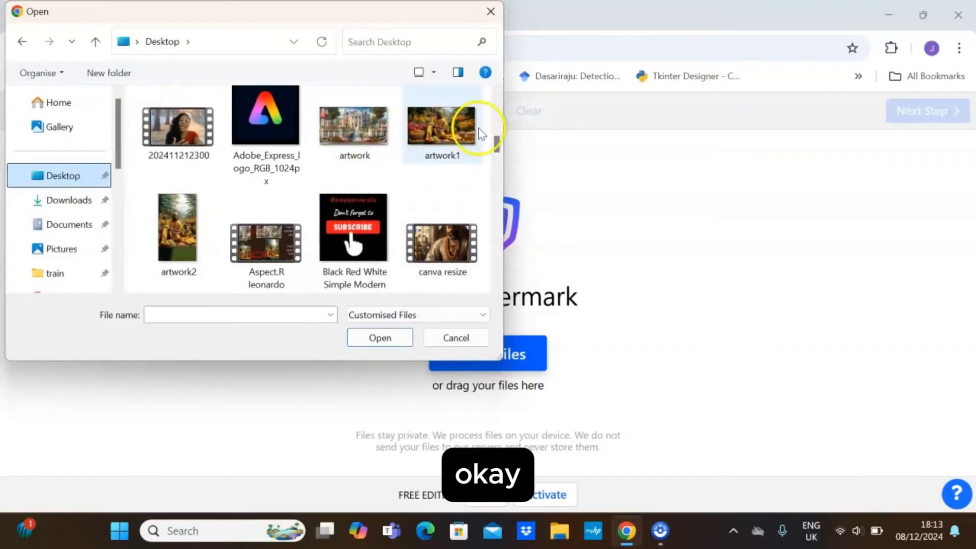
left_click_drag(497, 146, 489, 126)
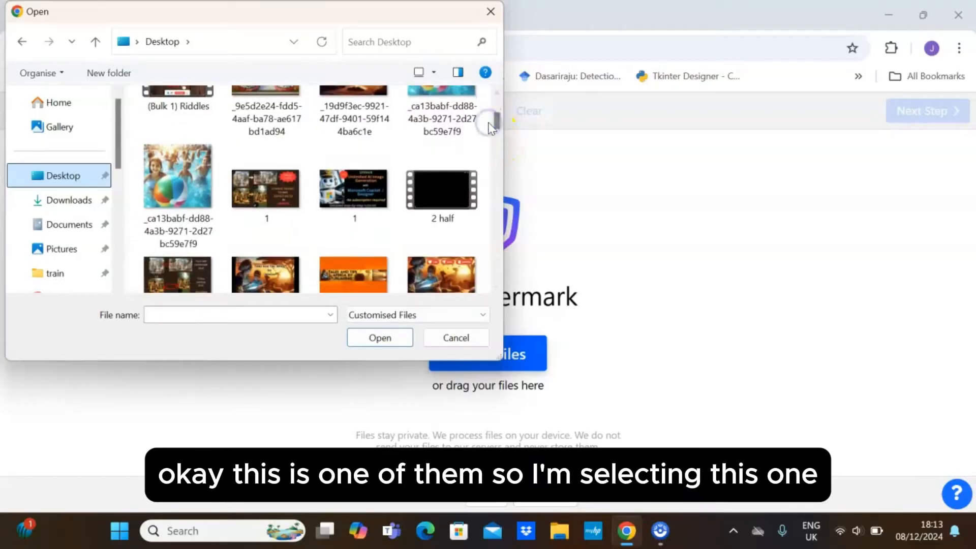
left_click(248, 104)
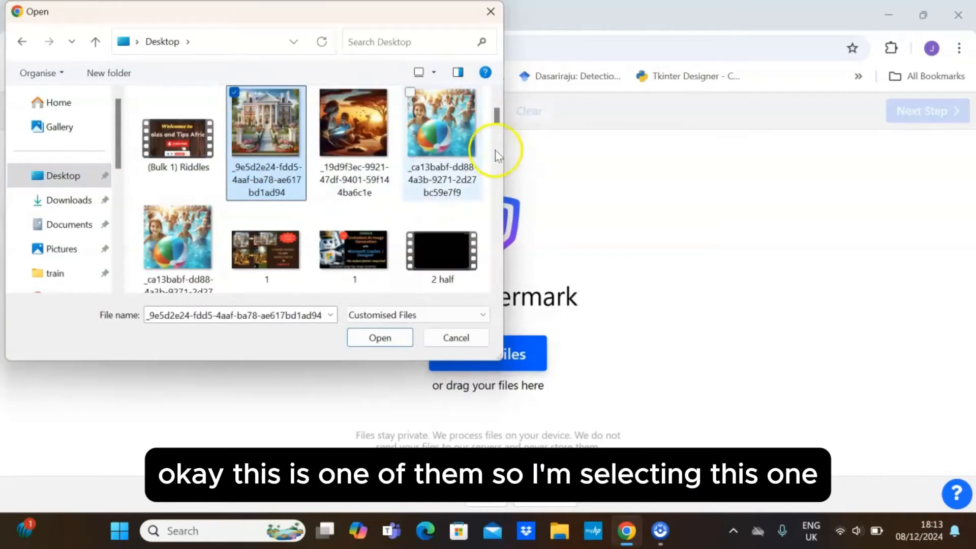
left_click_drag(498, 119, 499, 180)
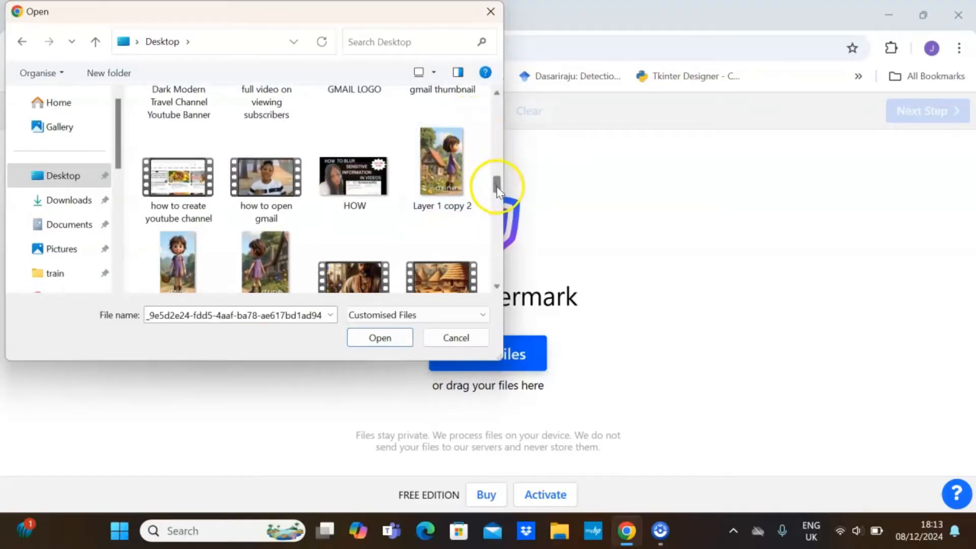
left_click_drag(497, 187, 496, 138)
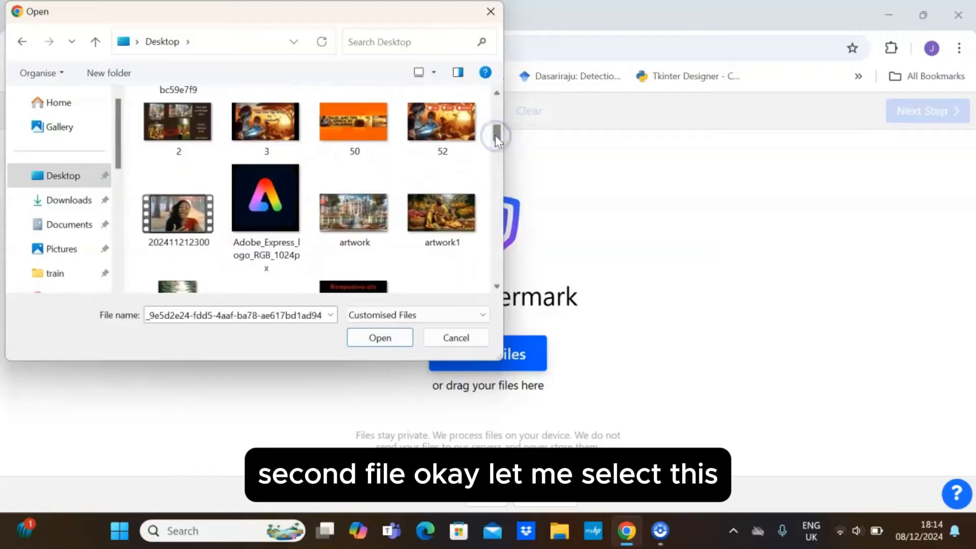
left_click(410, 168)
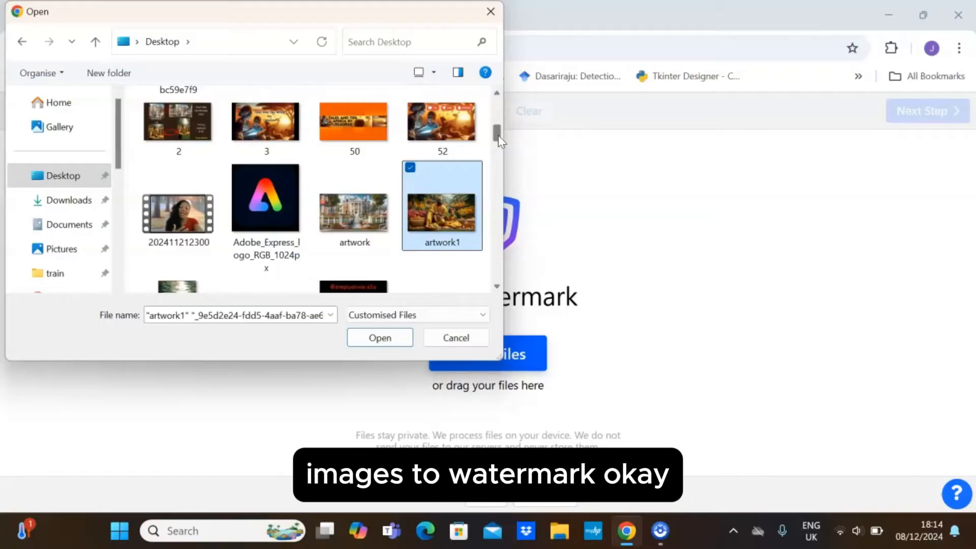
left_click(387, 339)
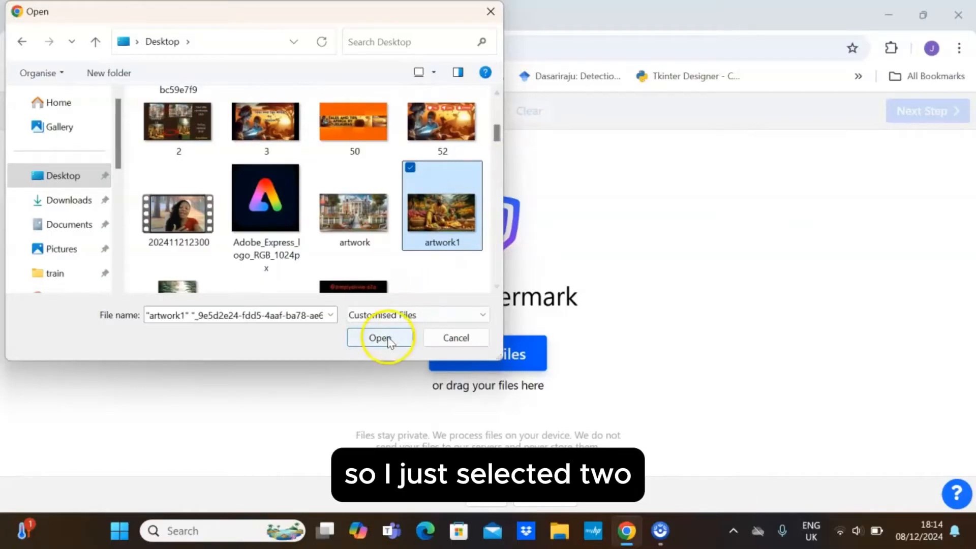
left_click(383, 340)
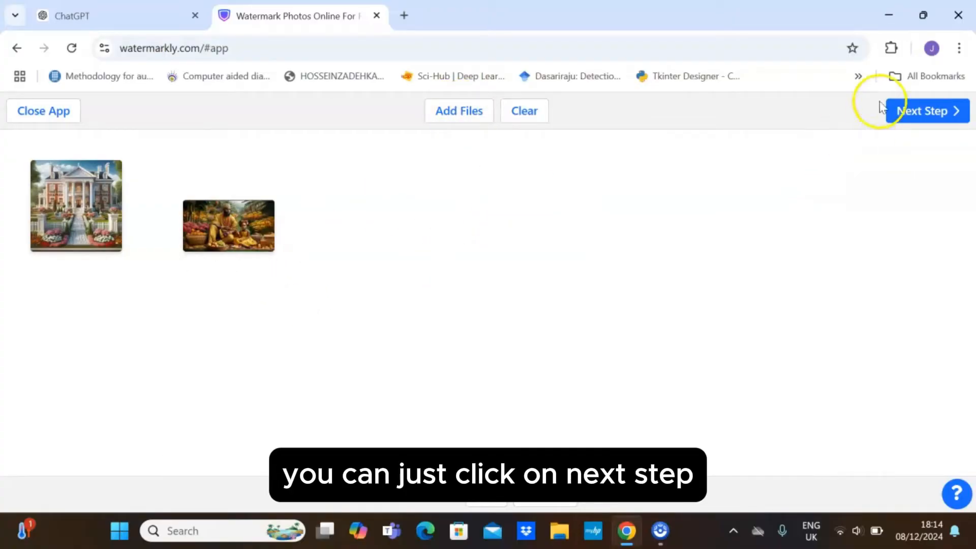
Proceed to the watermark design stage and add a text watermark from scratch
left_click(920, 113)
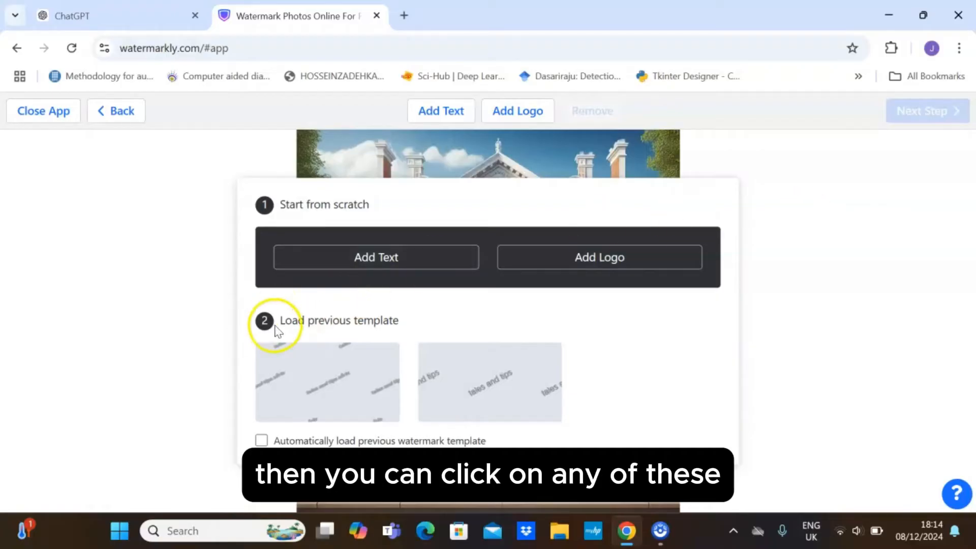
mouse_move(349, 408)
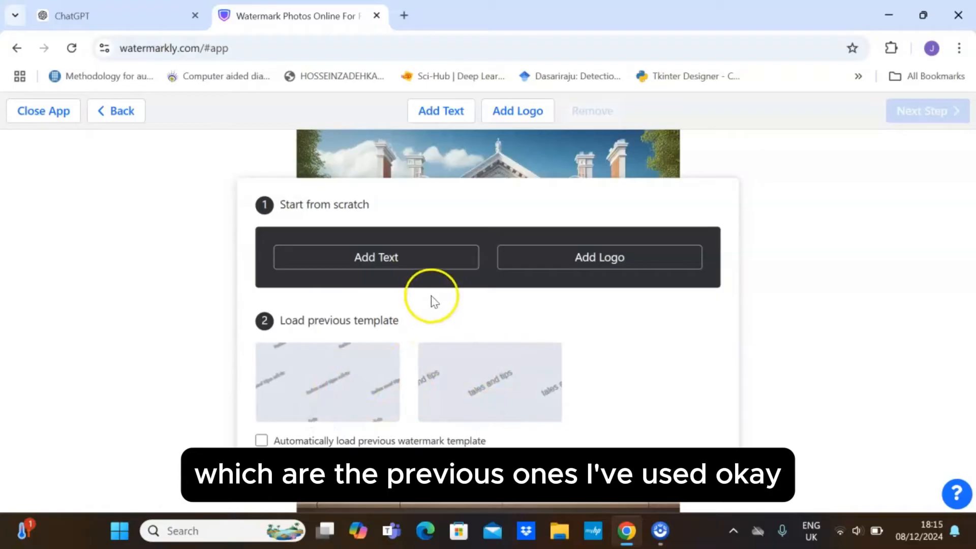
left_click(415, 209)
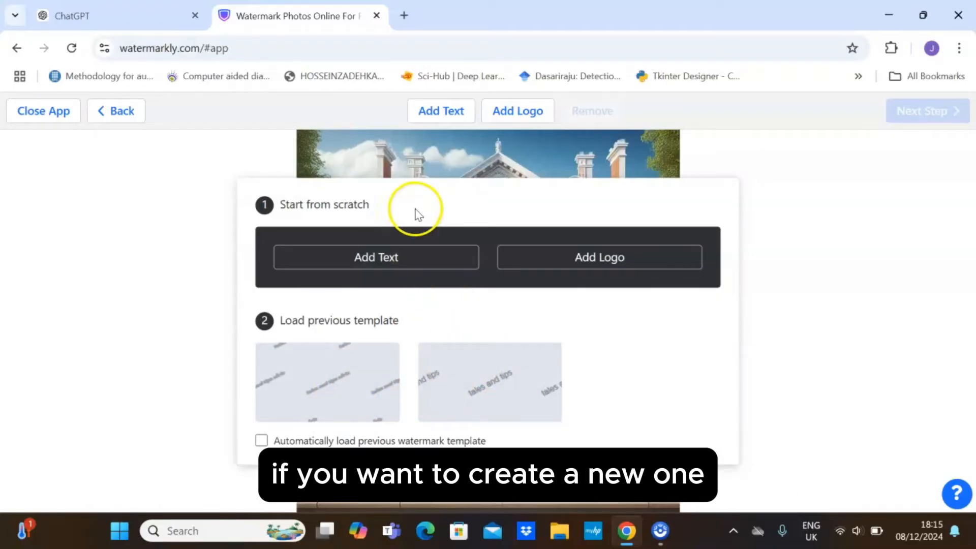
left_click(380, 258)
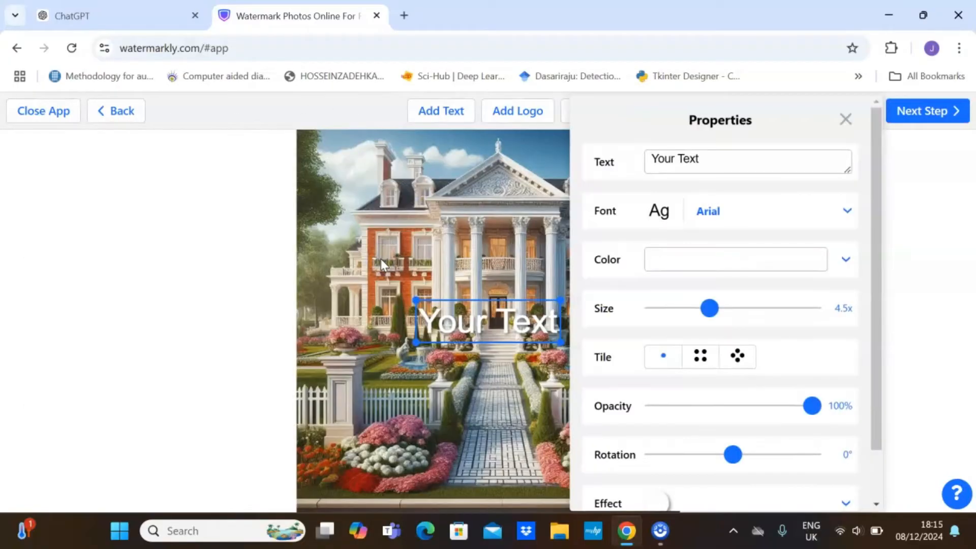
left_click(631, 226)
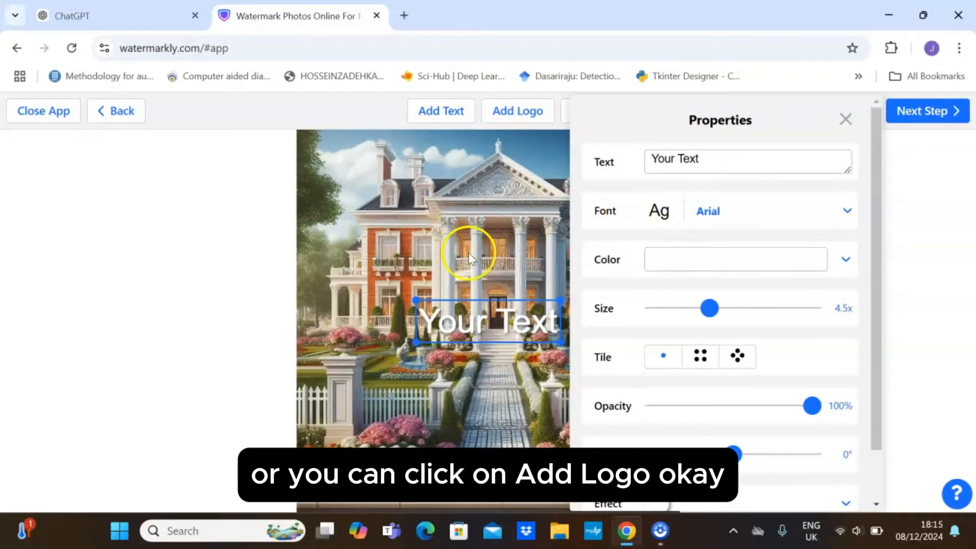
Reopen the watermark editor from the image list and view the source options for adding a logo
left_click(102, 115)
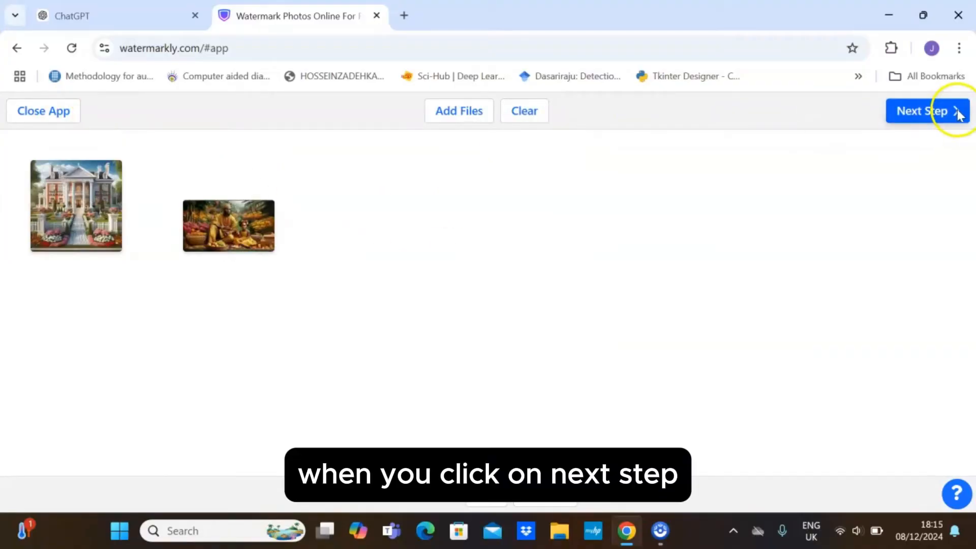
left_click(936, 112)
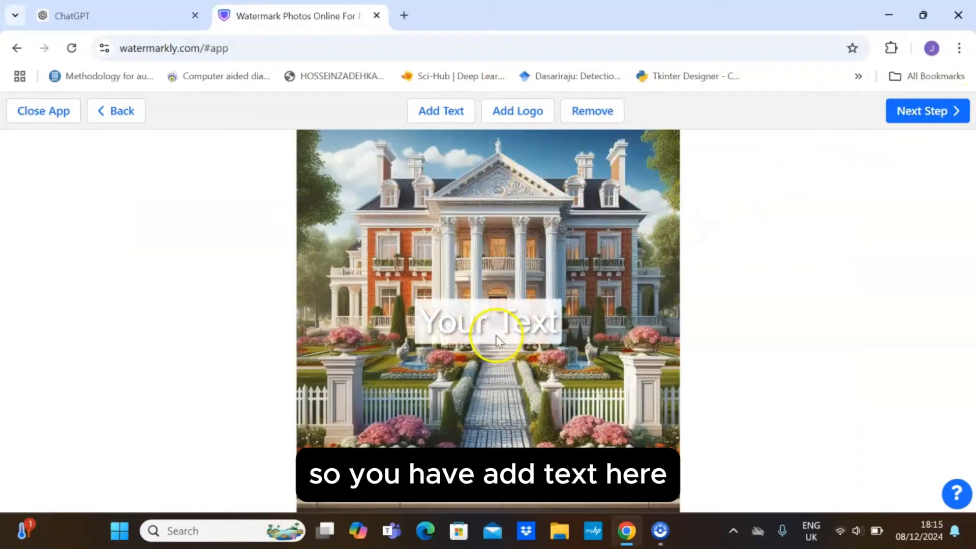
left_click(520, 325)
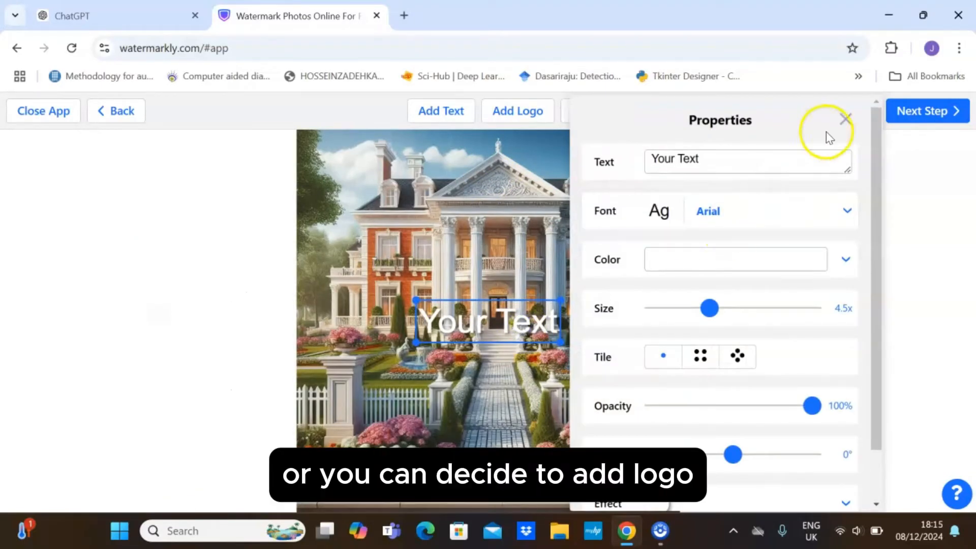
left_click(845, 119)
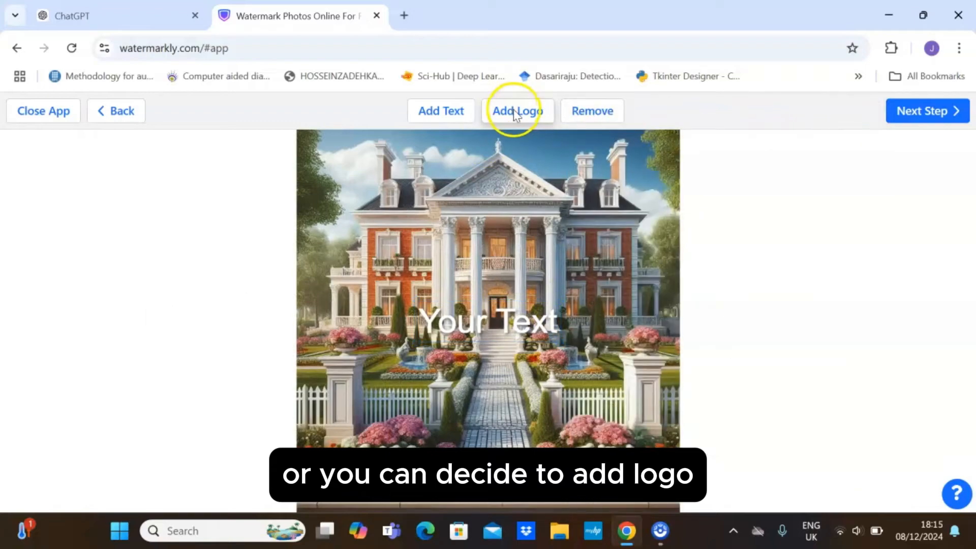
left_click(515, 112)
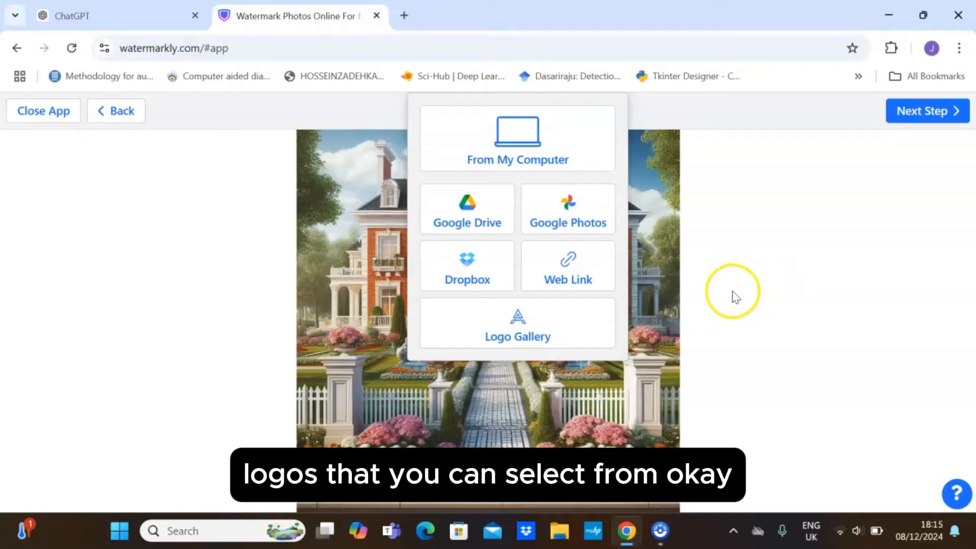
left_click(664, 280)
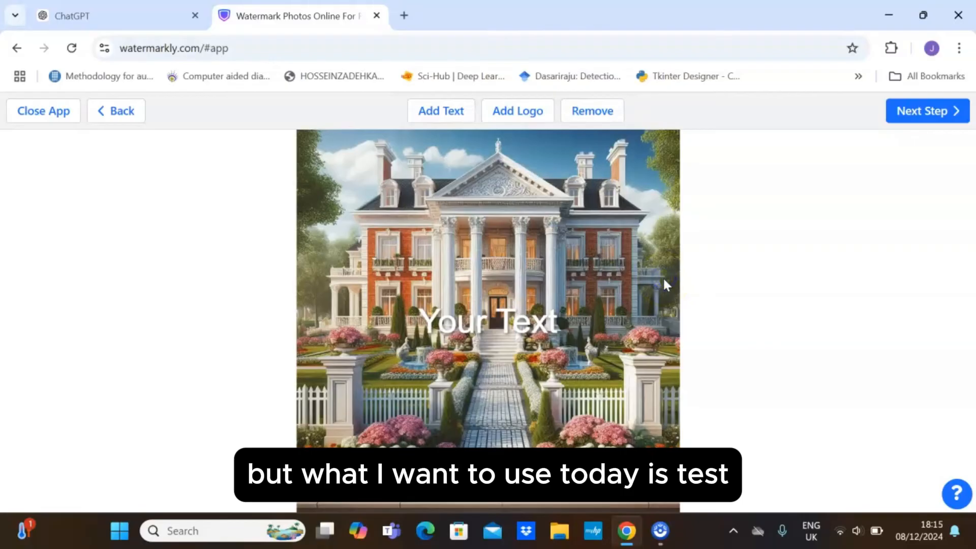
Replace the placeholder text of the watermark with "tales and tips africa"
left_click(496, 325)
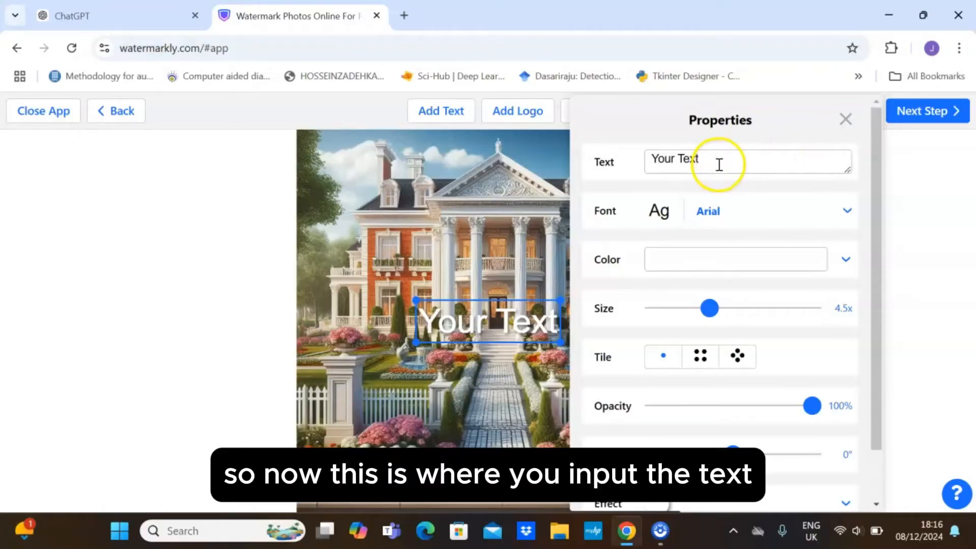
left_click_drag(719, 166, 644, 156)
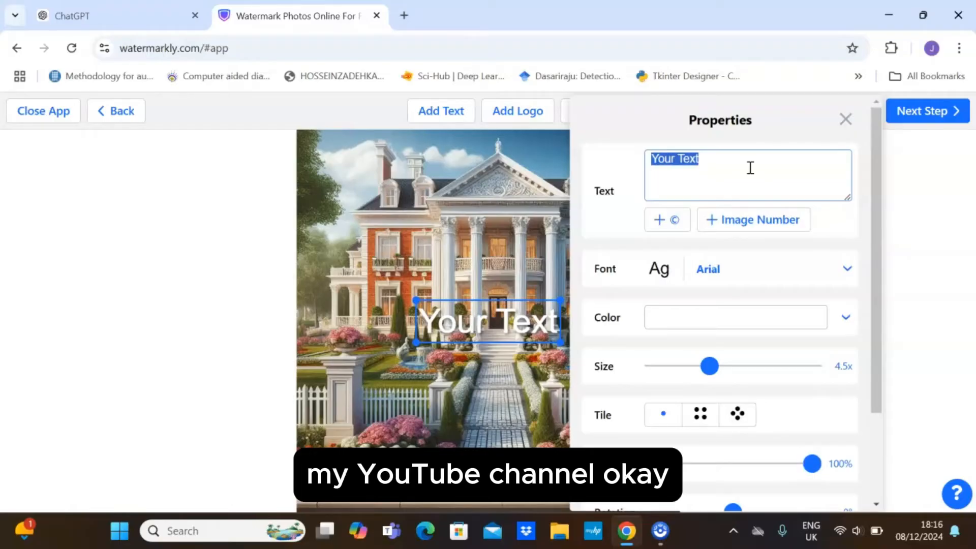
type("t")
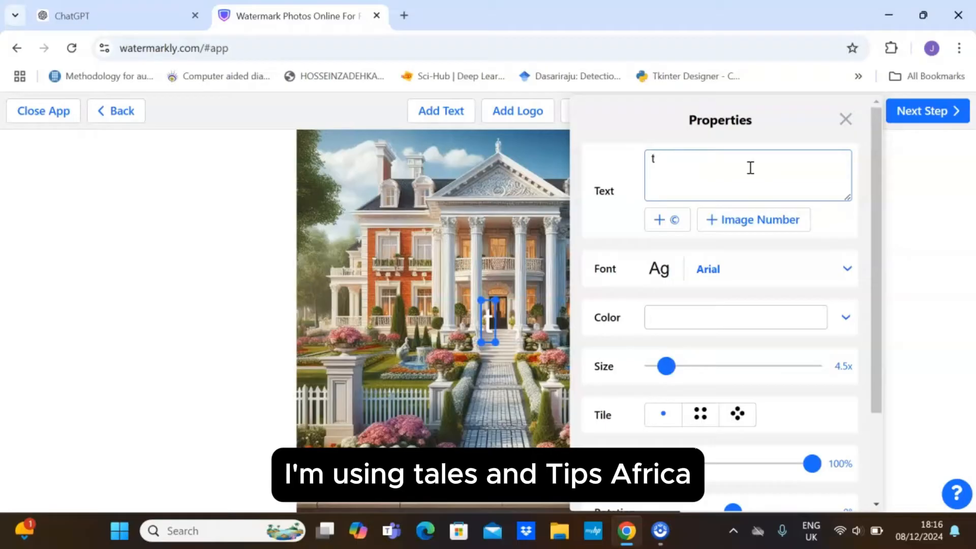
type("ales")
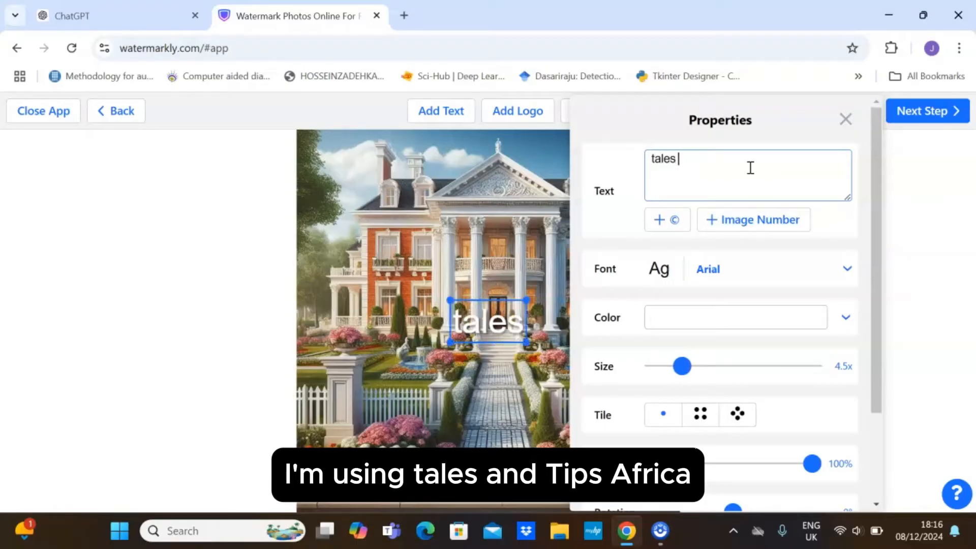
type(" and ")
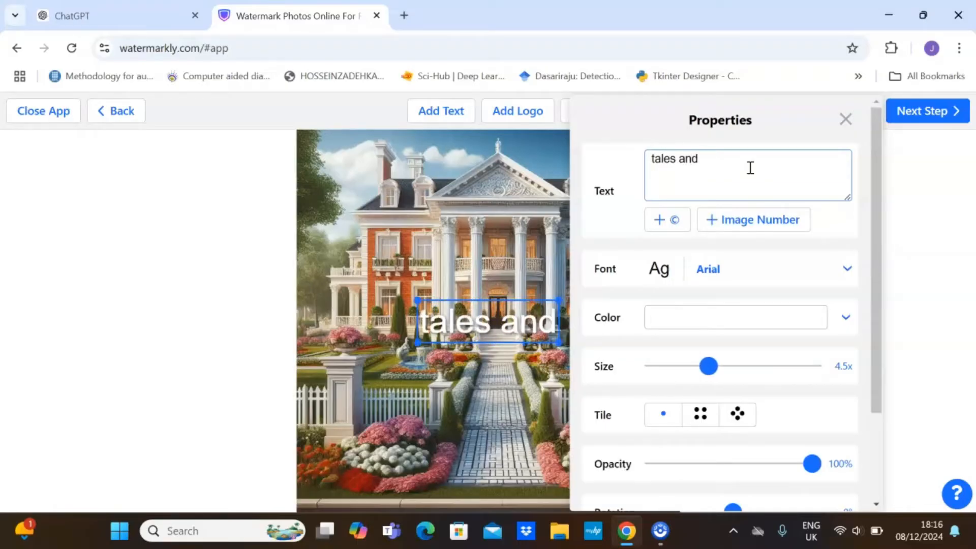
type("tips")
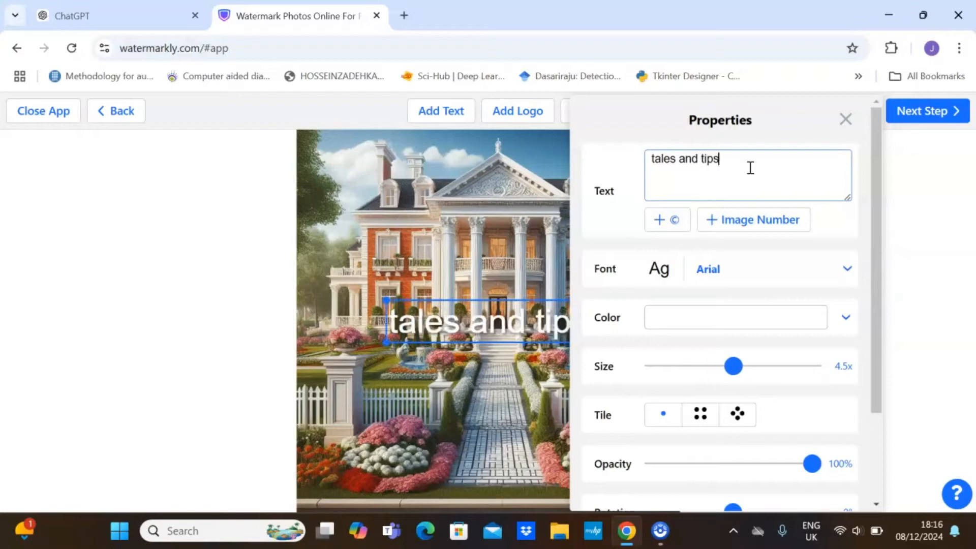
type(" a")
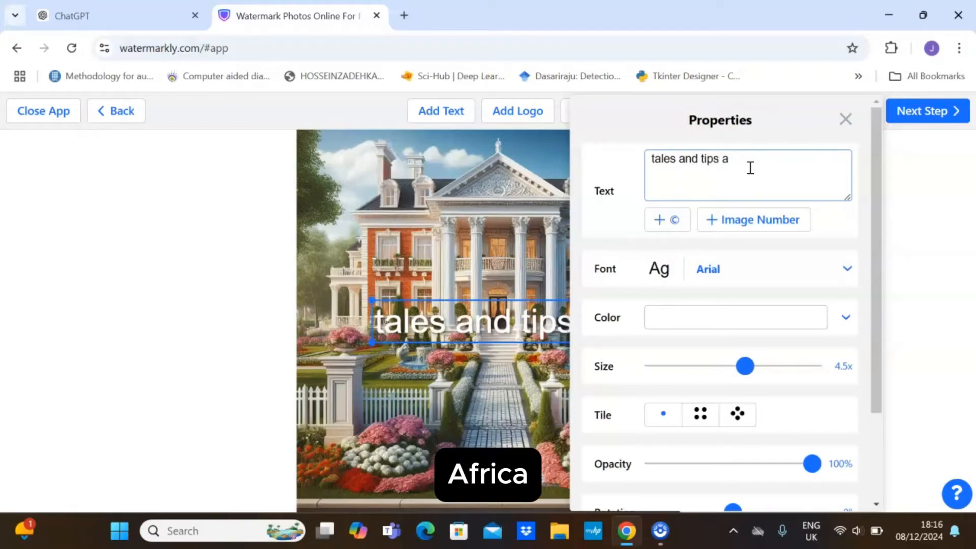
type("frica")
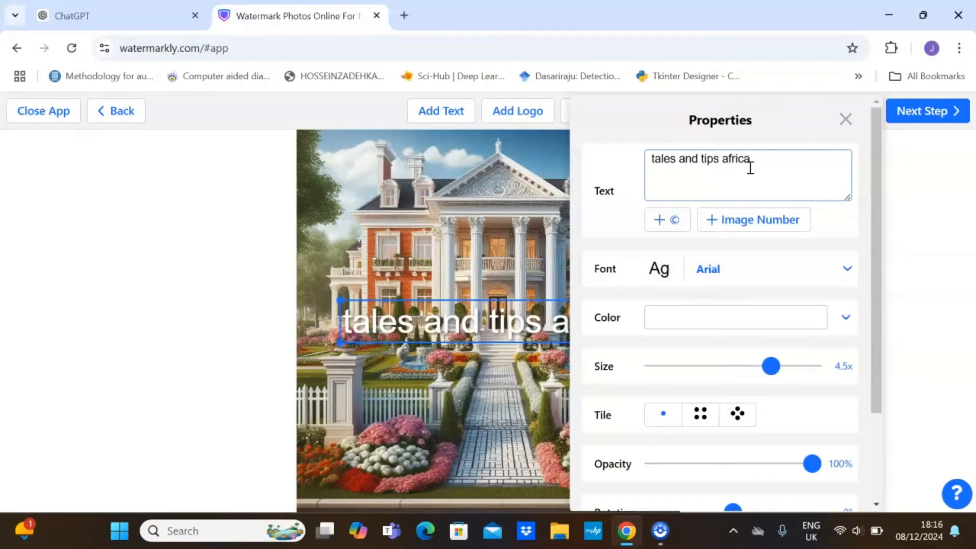
left_click(821, 219)
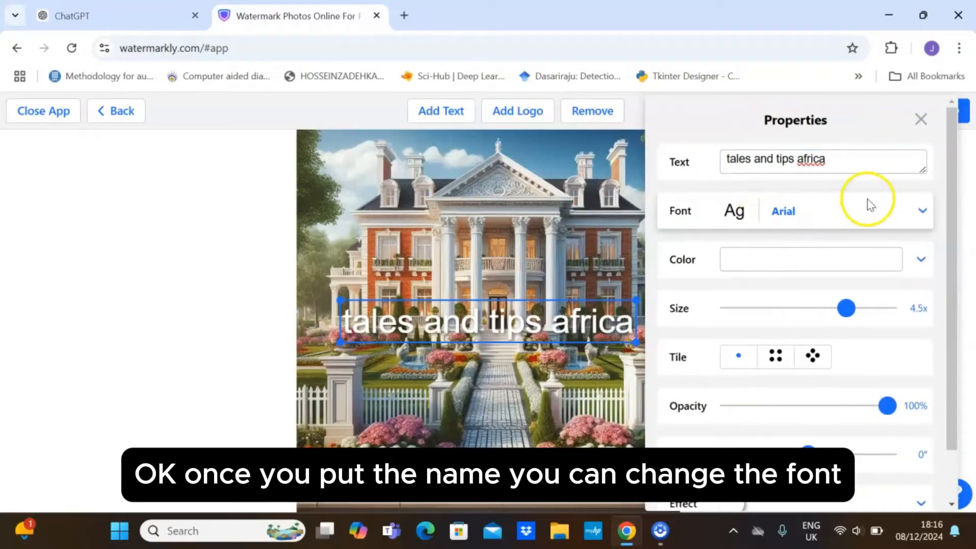
Change the watermark text's font to Eagle Lake from the recommended fonts
left_click(923, 214)
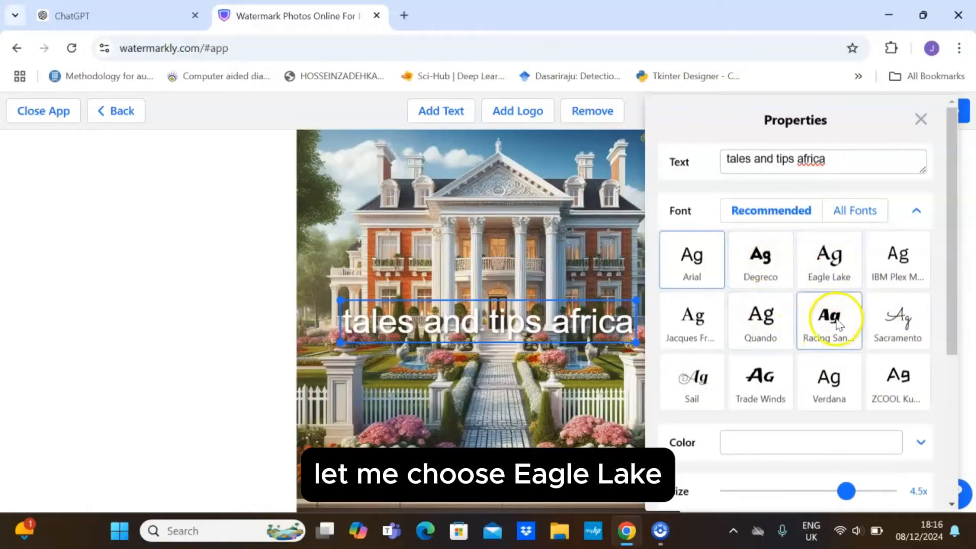
left_click(833, 279)
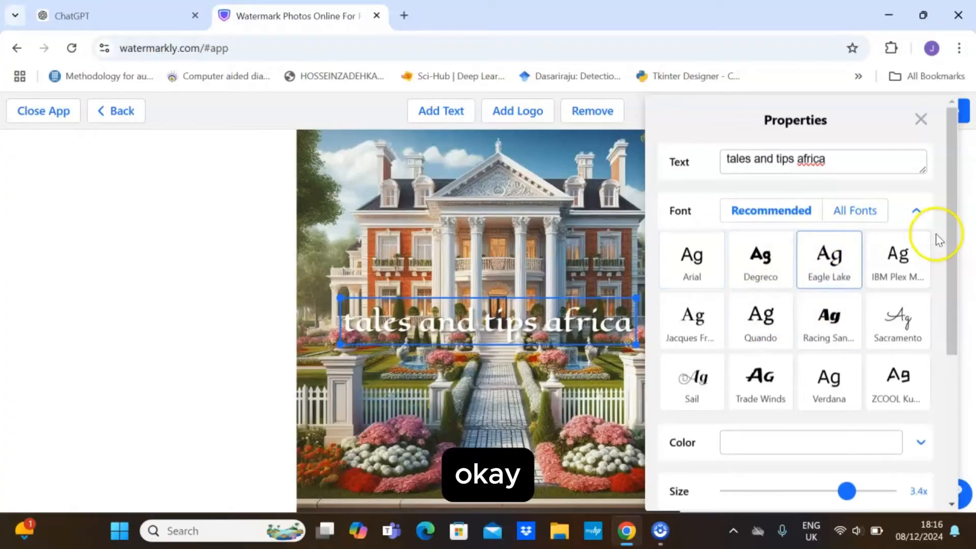
left_click(916, 210)
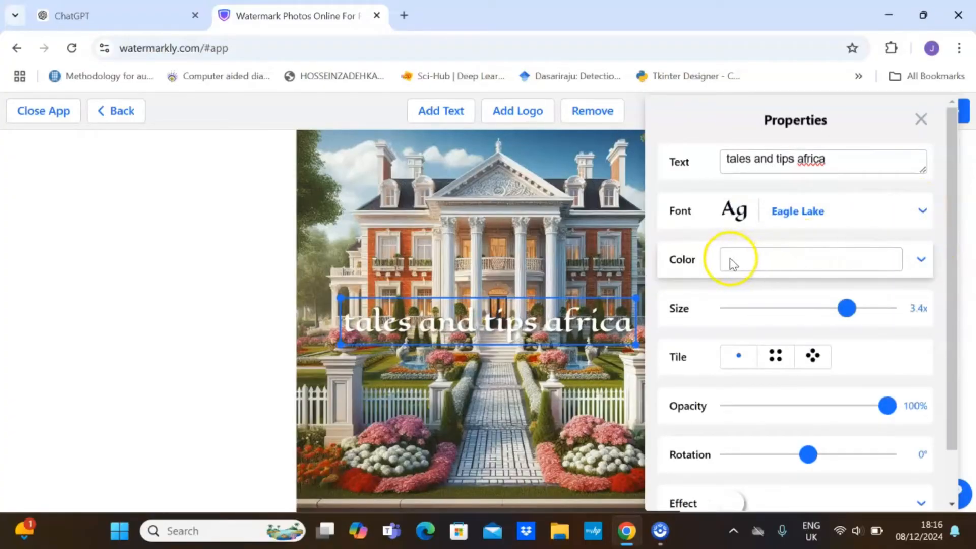
Try lavender and grey shades on the watermark text, and settle on black (#000000) as its color
left_click(805, 264)
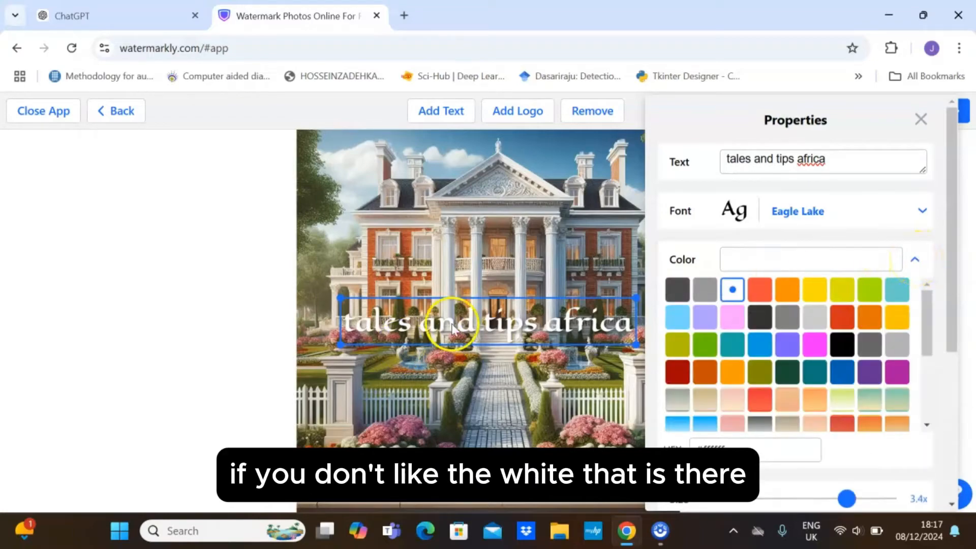
left_click(708, 319)
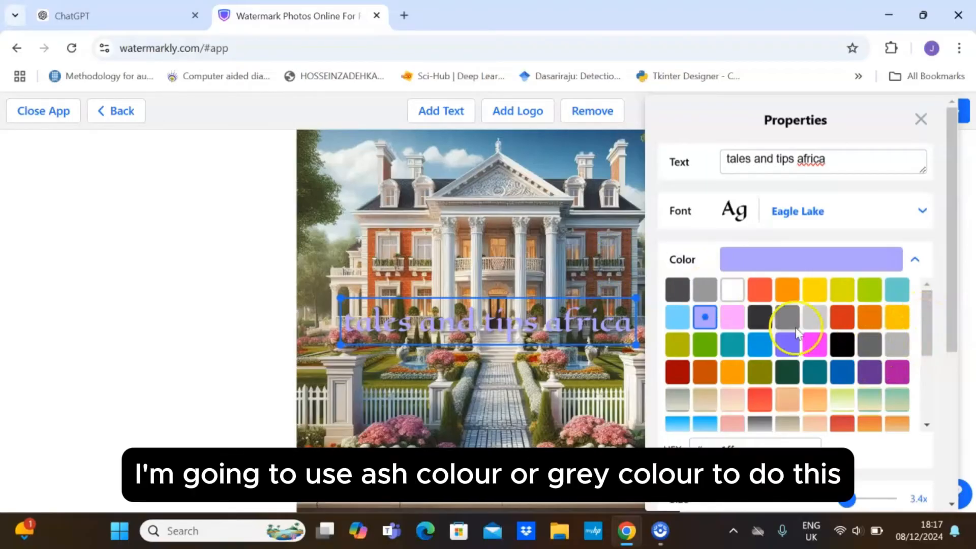
left_click(870, 349)
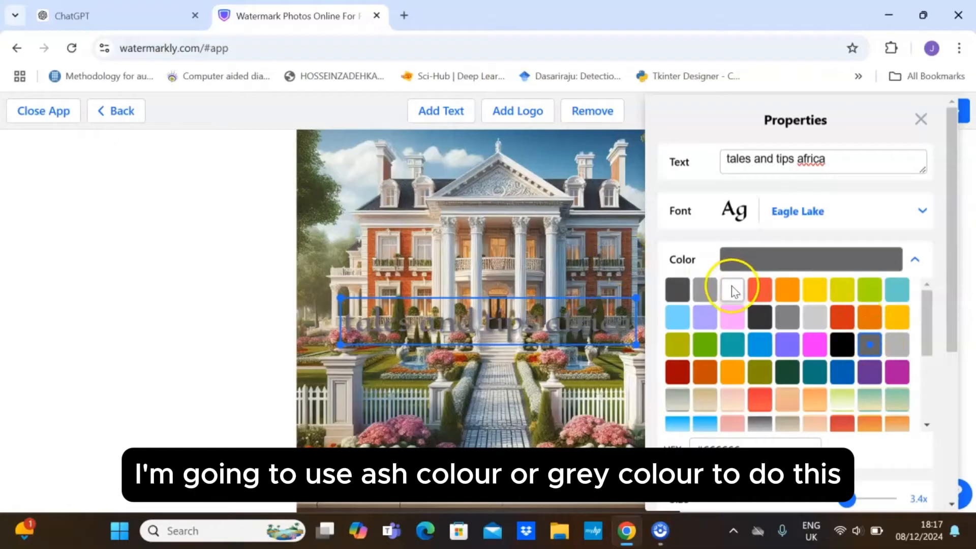
left_click(709, 289)
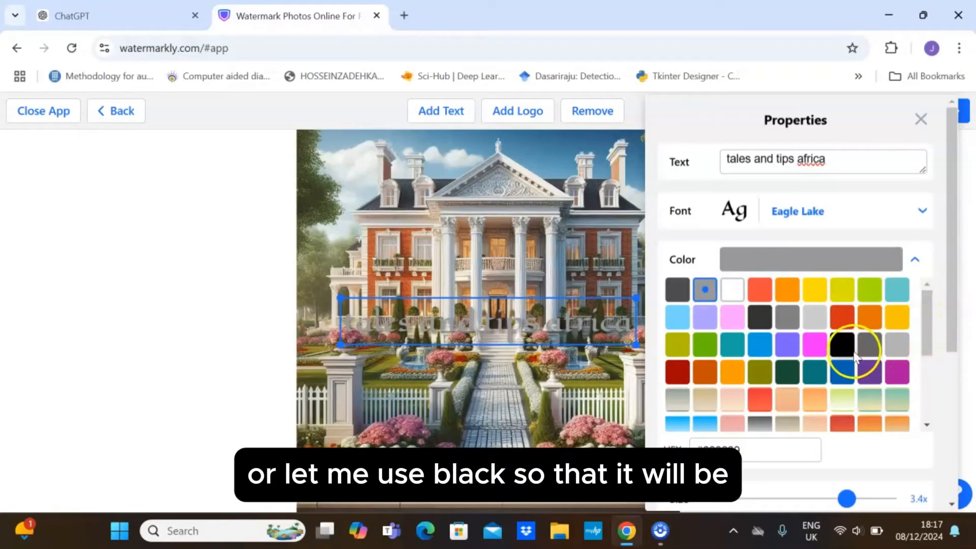
left_click(842, 347)
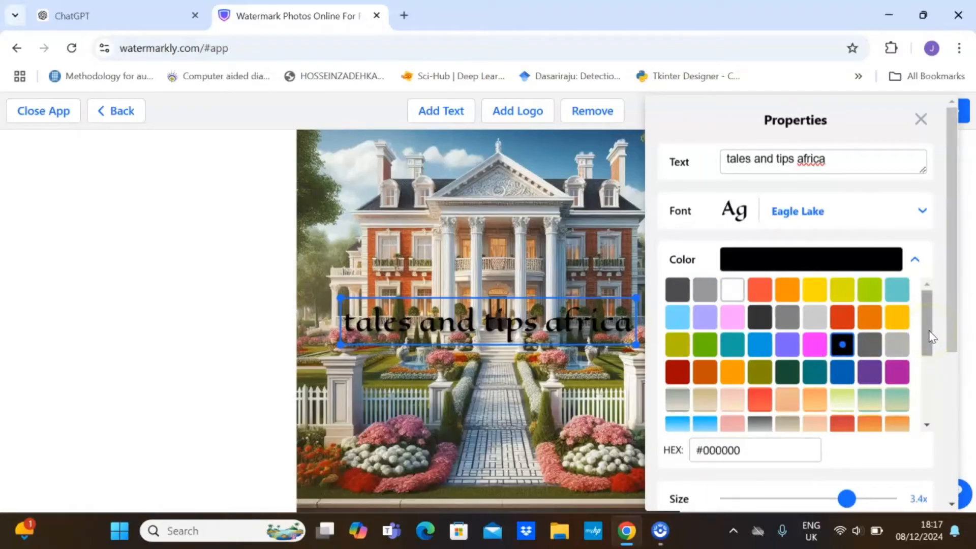
left_click(915, 260)
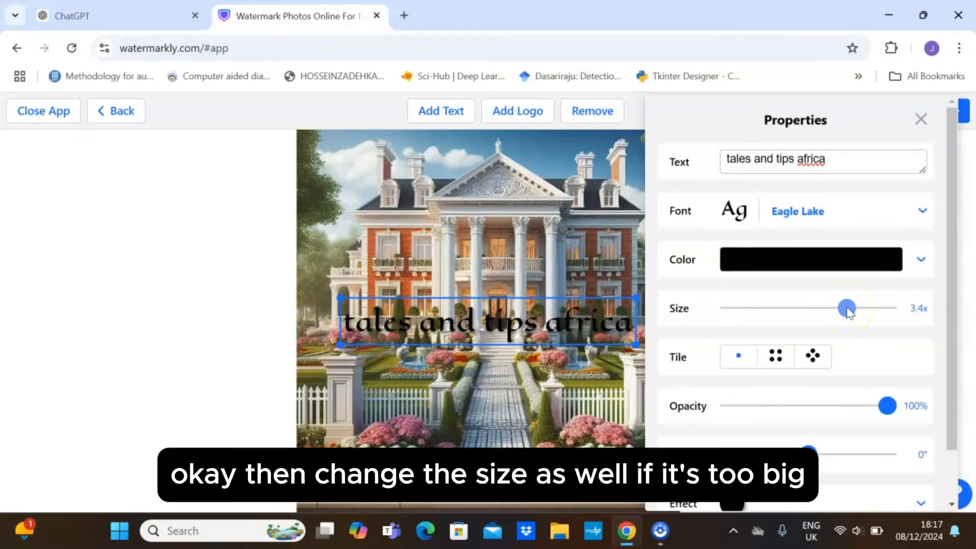
Reduce the watermark's size to 2.4x and tile it across the image in the straight grid pattern
left_click_drag(848, 310, 812, 314)
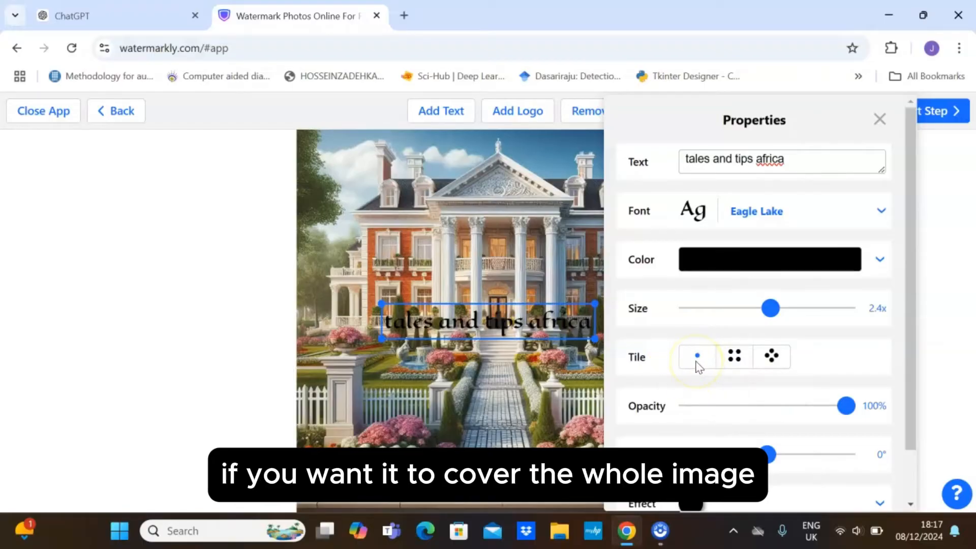
left_click(735, 356)
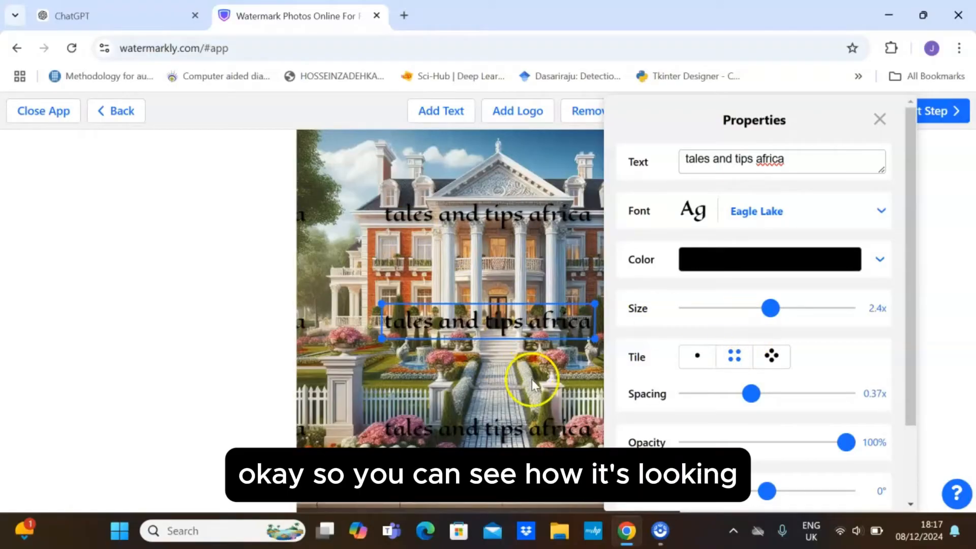
left_click(880, 122)
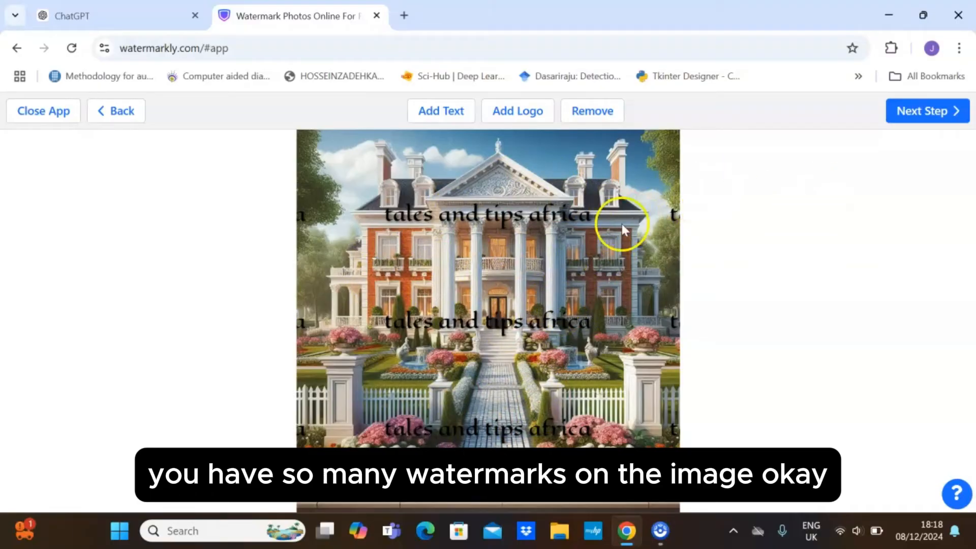
left_click(521, 218)
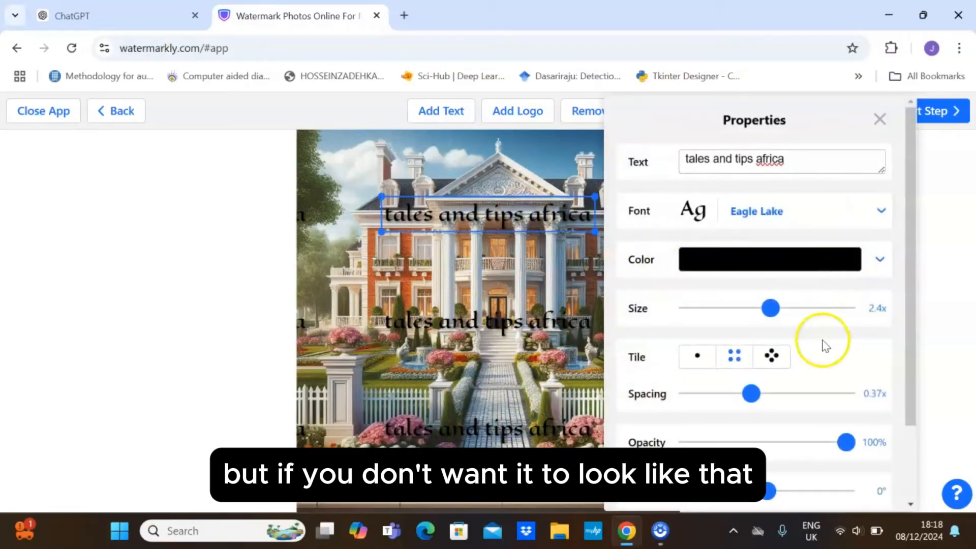
Switch the watermark to the staggered tile pattern, try a spacing of 0.12x, and set the spacing to 0.37x
left_click(774, 356)
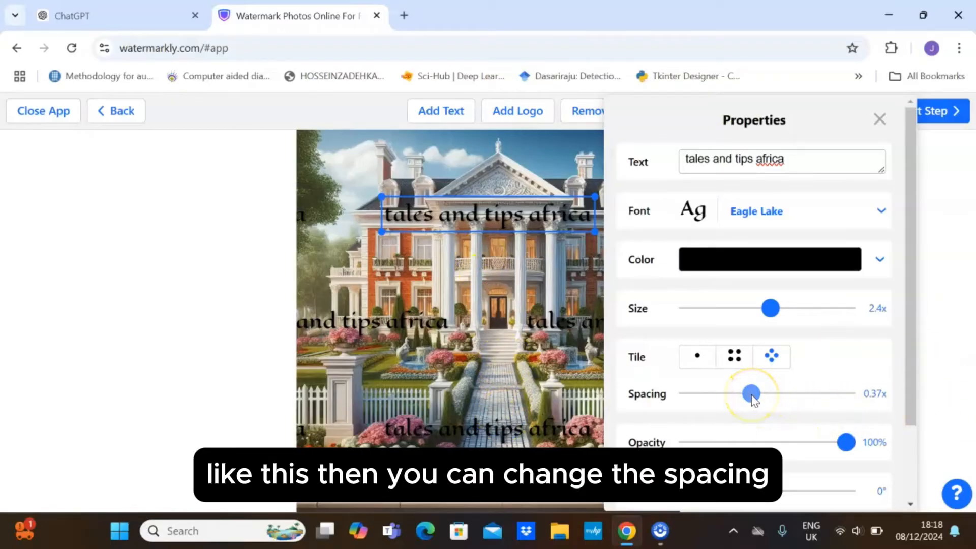
left_click_drag(752, 395, 709, 395)
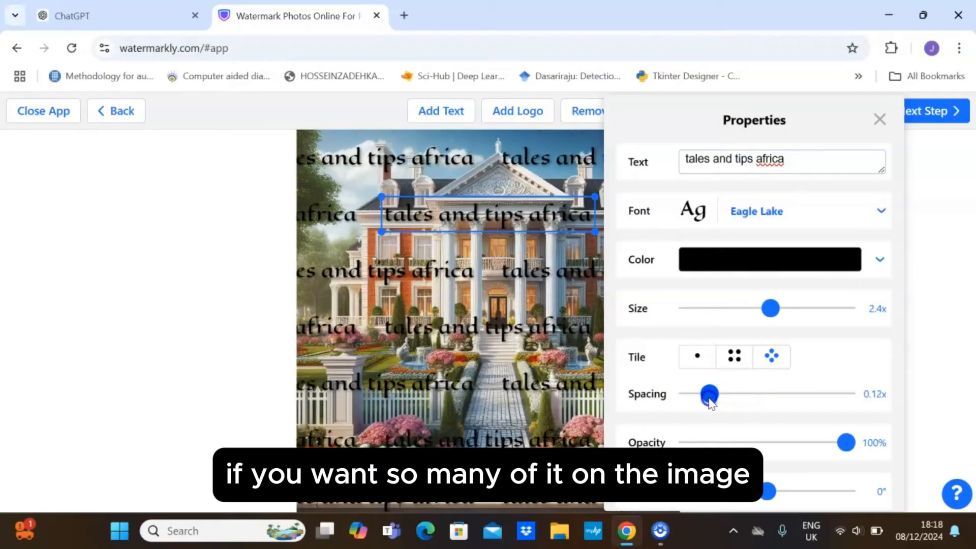
left_click_drag(710, 397, 752, 397)
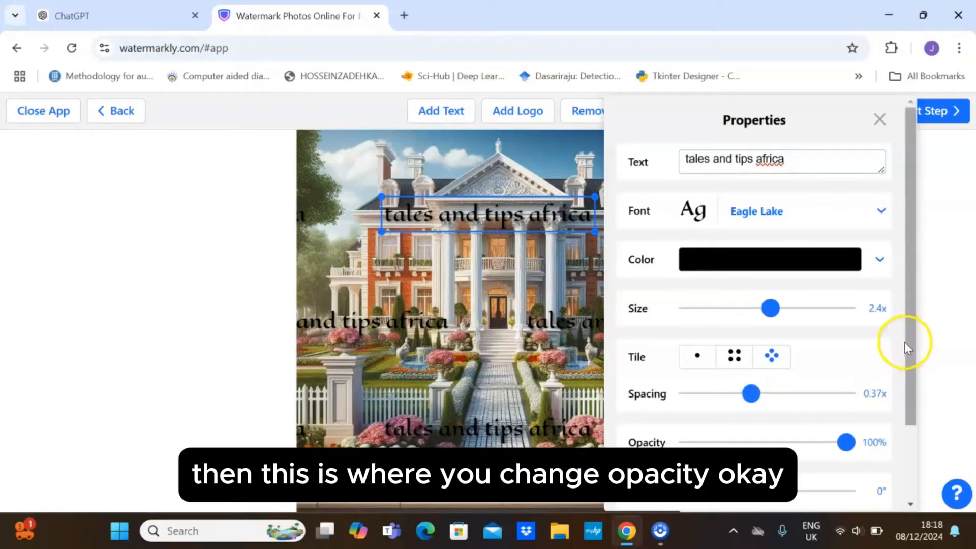
Set the tiled watermark's opacity to 100% and its rotation to -17°
left_click_drag(912, 337, 910, 379)
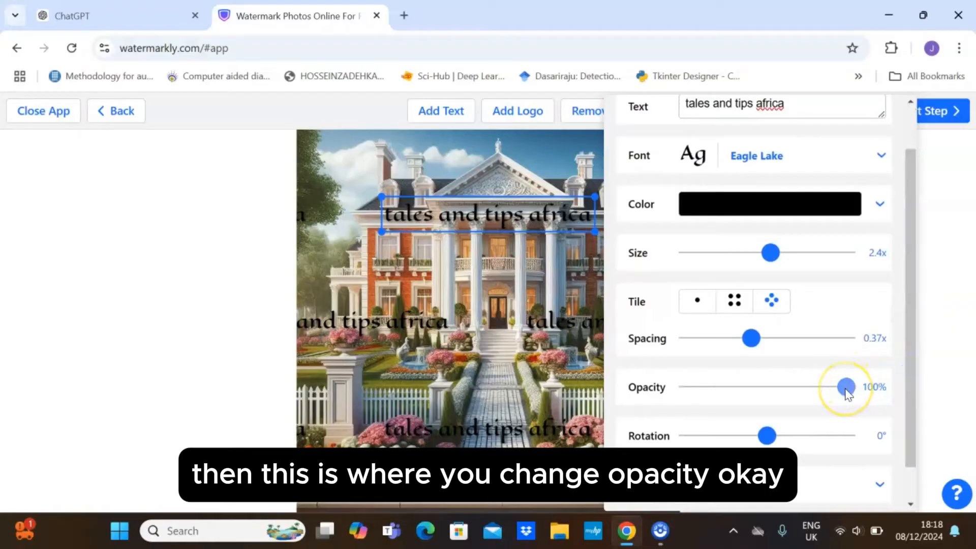
mouse_move(847, 391)
left_mouse_down()
mouse_move(757, 395)
mouse_move(850, 390)
left_mouse_up()
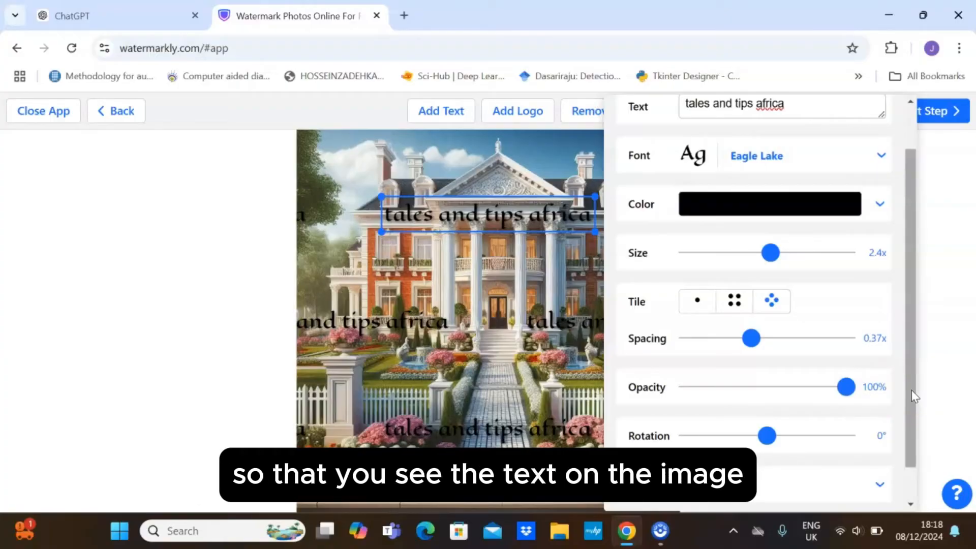
left_click_drag(911, 390, 909, 432)
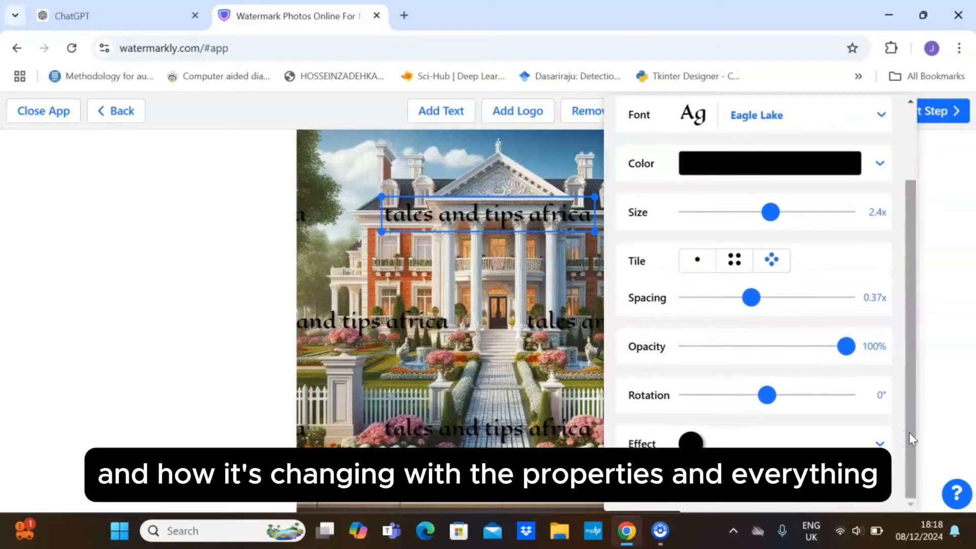
left_click(769, 396)
mouse_move(774, 400)
left_mouse_down()
mouse_move(794, 399)
mouse_move(733, 398)
mouse_move(764, 405)
left_mouse_up()
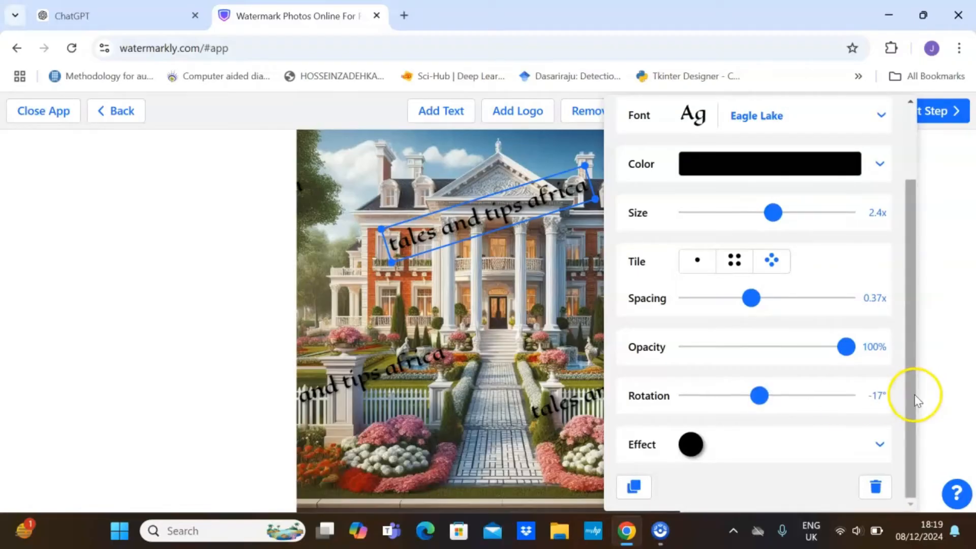
Apply the first effect in the second row to the watermark text and lower its opacity to 38%
left_click_drag(911, 395, 912, 409)
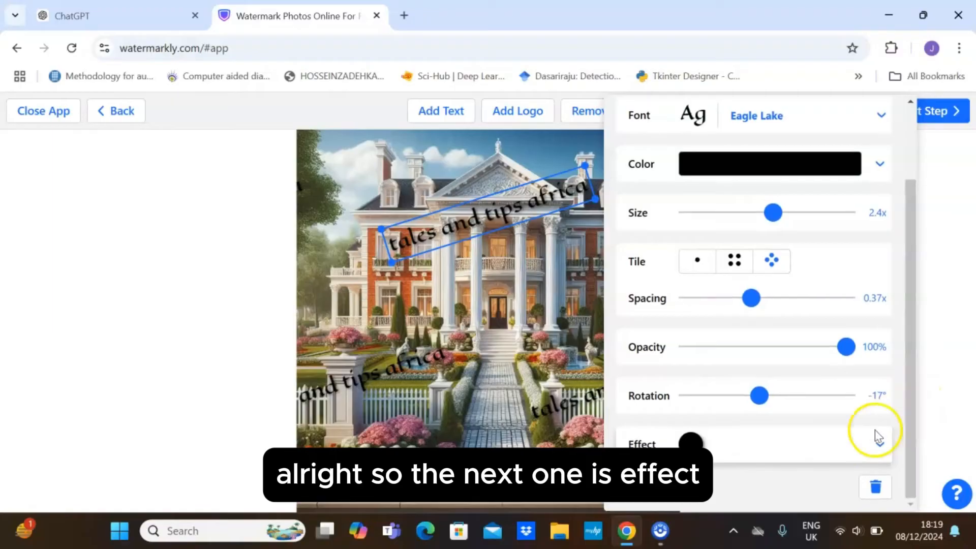
left_click(881, 445)
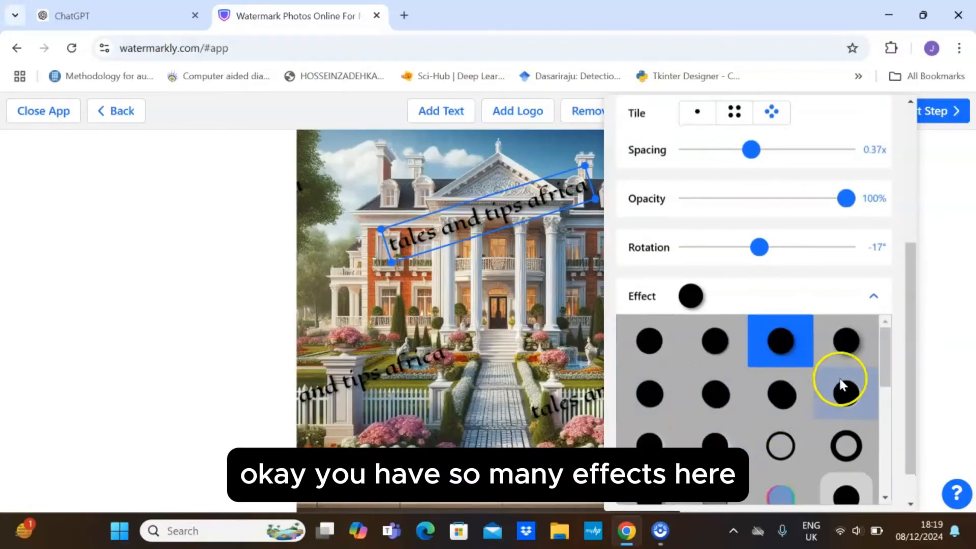
mouse_move(884, 374)
left_mouse_down()
mouse_move(883, 420)
mouse_move(882, 362)
left_mouse_up()
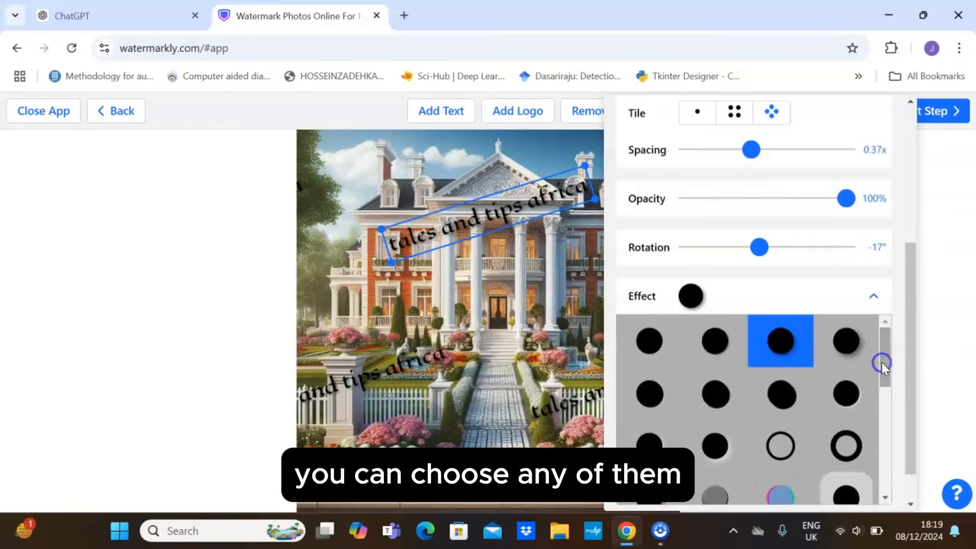
left_click(653, 401)
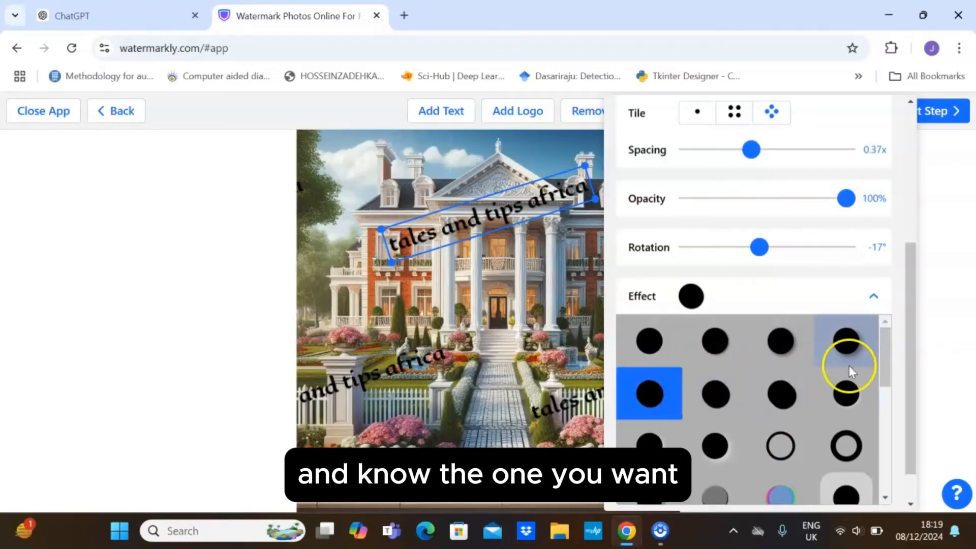
left_click(874, 297)
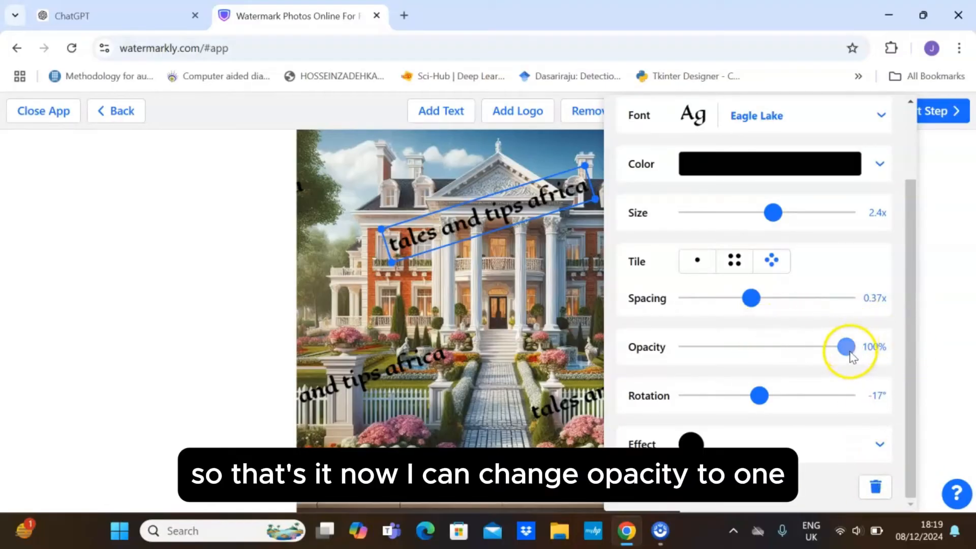
left_click_drag(849, 352, 751, 352)
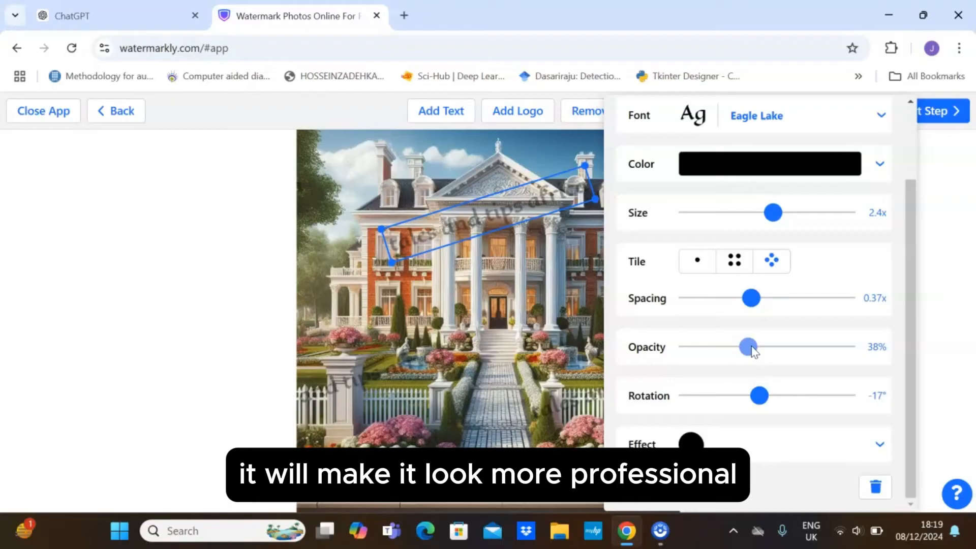
Lower the tiled watermark's opacity to 36%
left_click(751, 349)
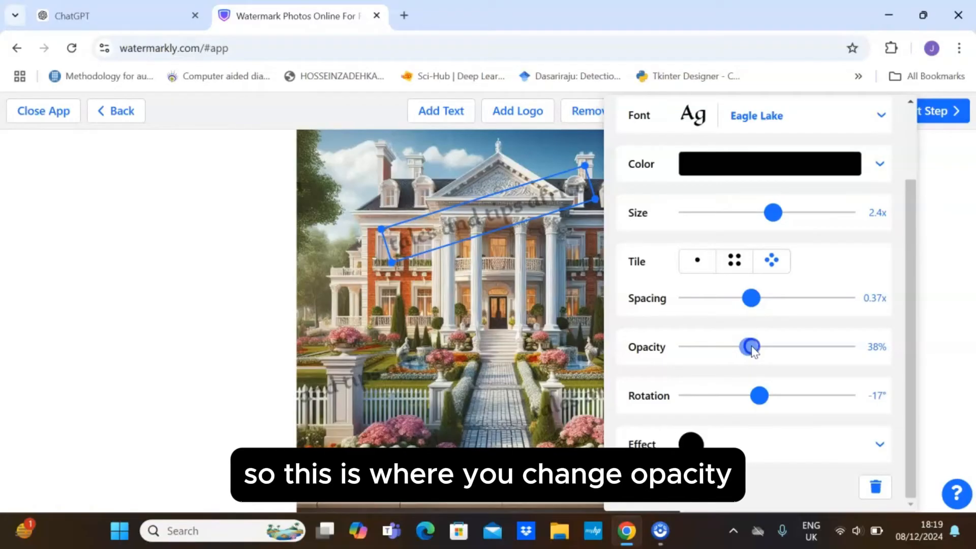
mouse_move(753, 350)
left_mouse_down()
mouse_move(739, 354)
mouse_move(750, 356)
left_mouse_up()
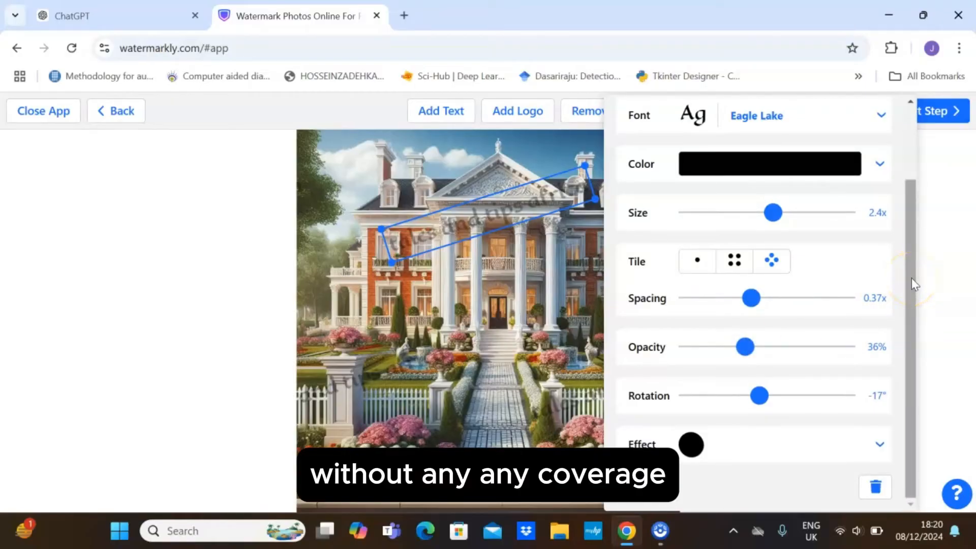
left_click_drag(911, 279, 910, 352)
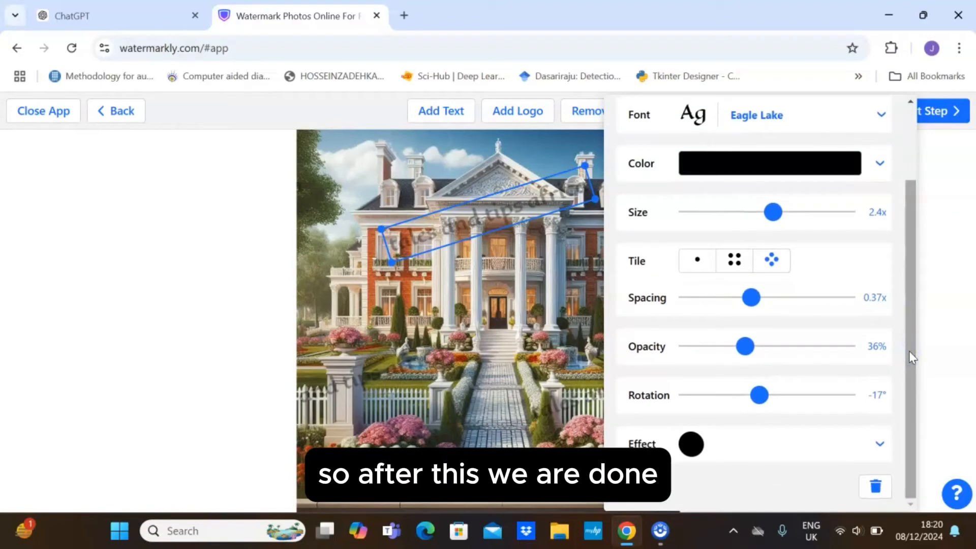
Deselect the watermark, then reopen its properties from the text on the mansion image and close them again
left_click(465, 236)
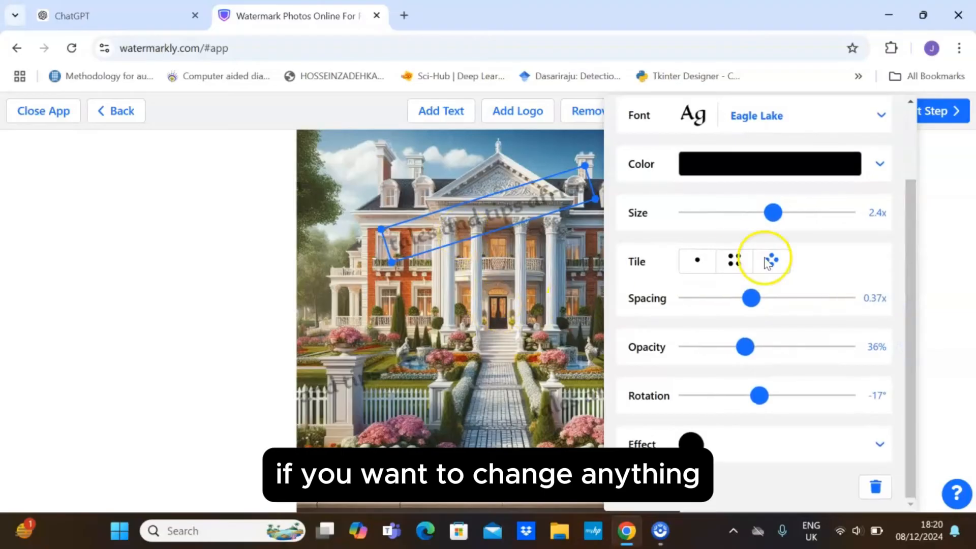
left_click(523, 267)
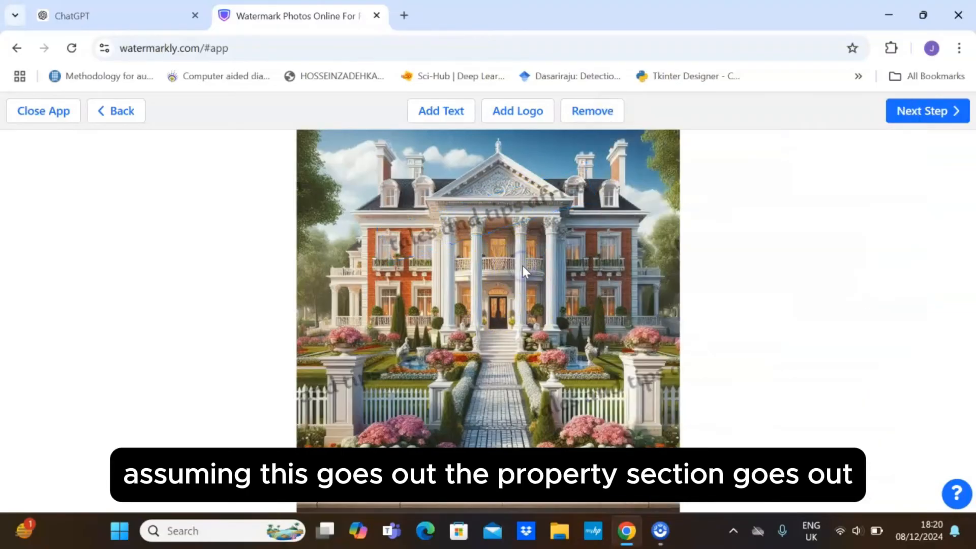
left_click(762, 241)
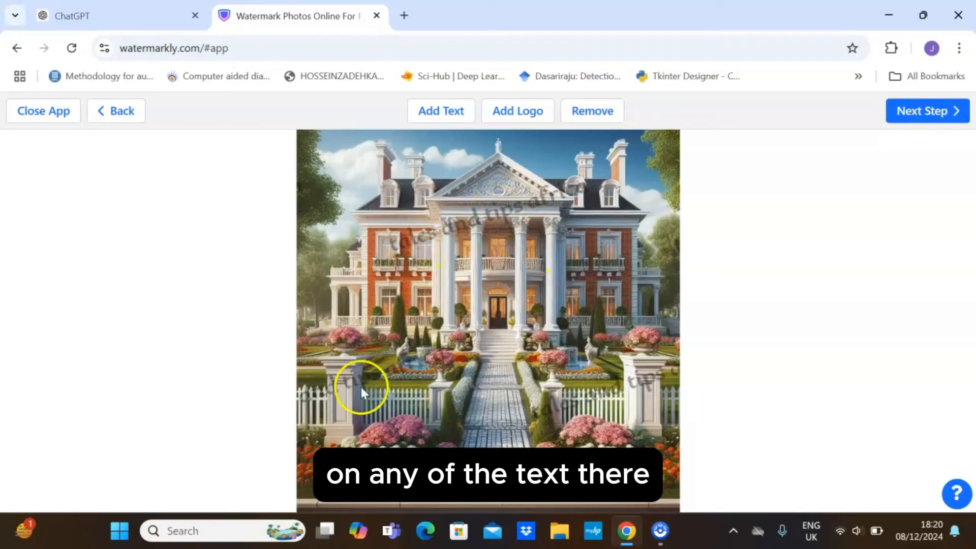
left_click(468, 217)
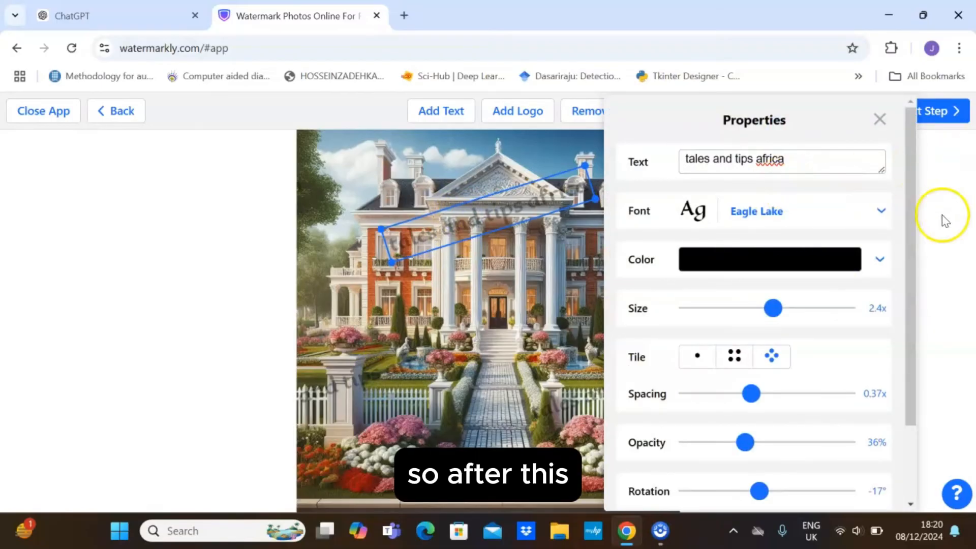
left_click(880, 120)
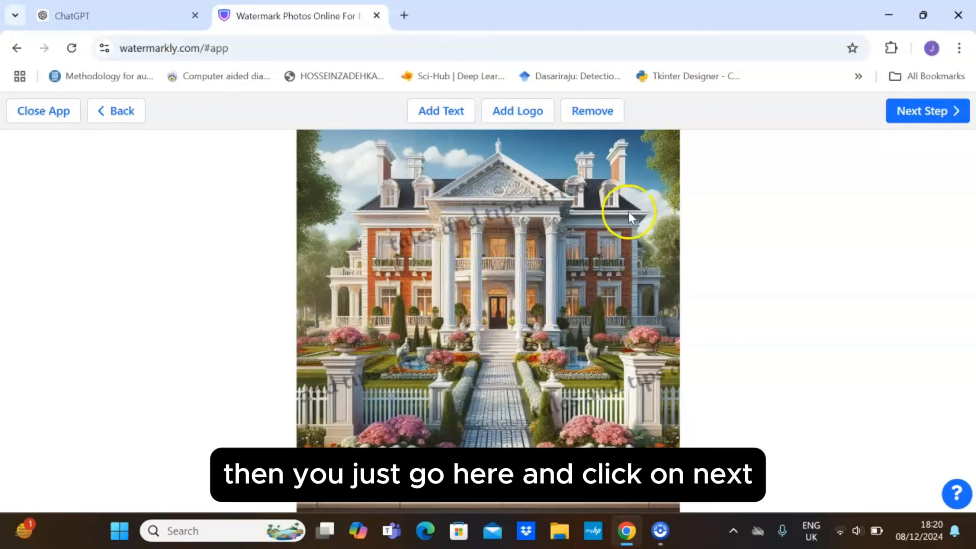
Proceed to the output settings, choose conversion to PNG (maximum quality, large file size), and keep resizing at "Do not resize"
left_click(912, 110)
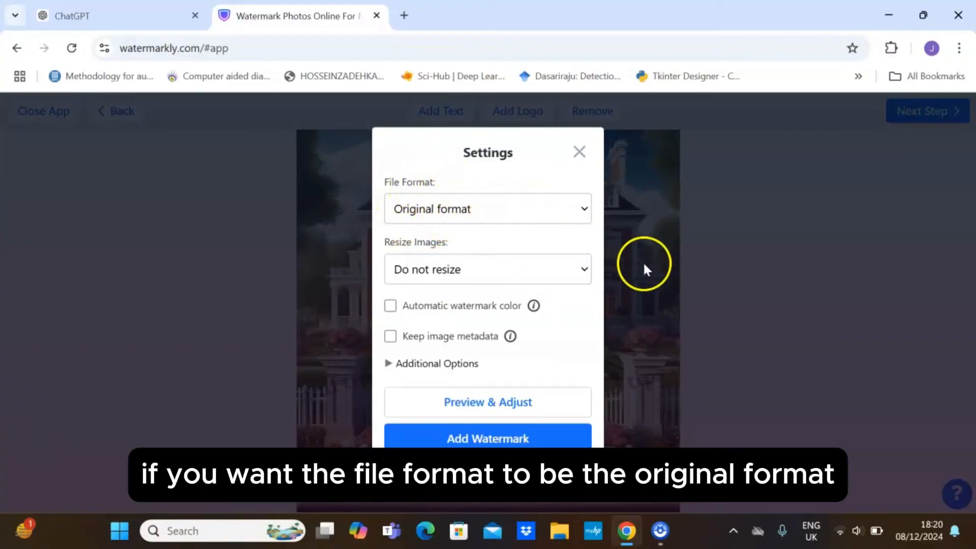
left_click(584, 209)
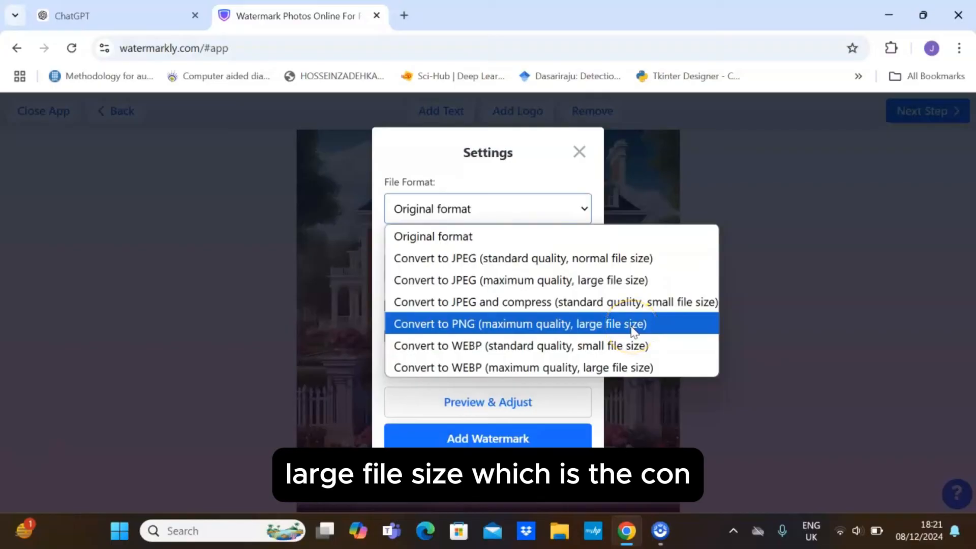
left_click(578, 327)
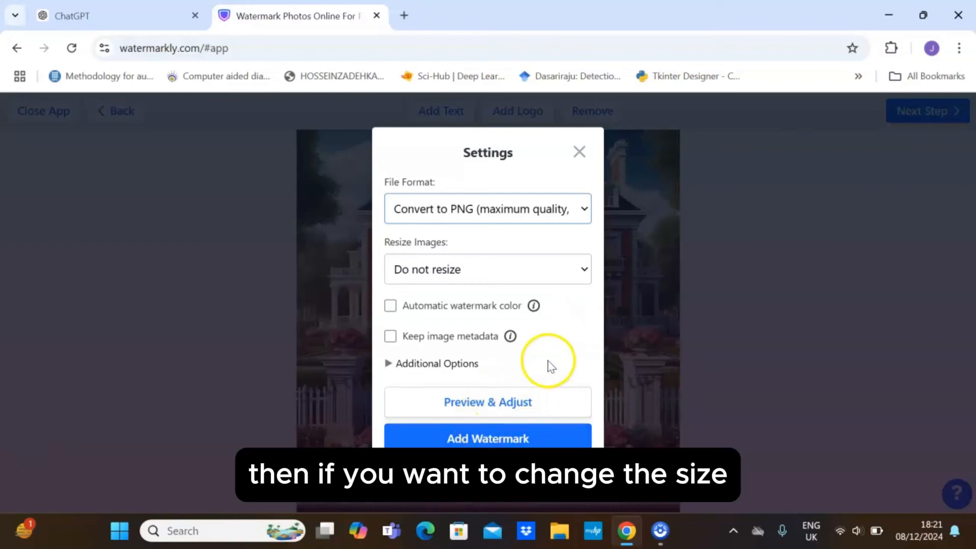
left_click(585, 268)
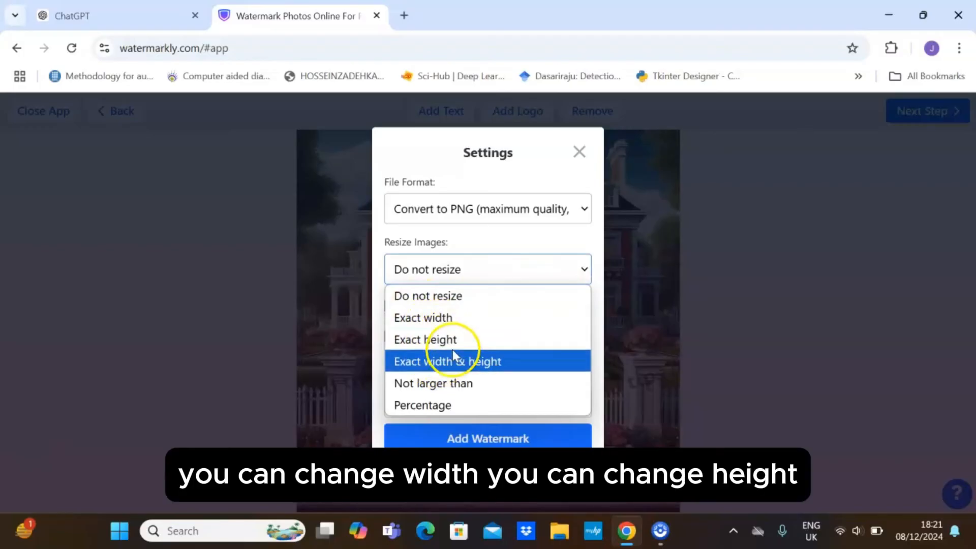
left_click(586, 270)
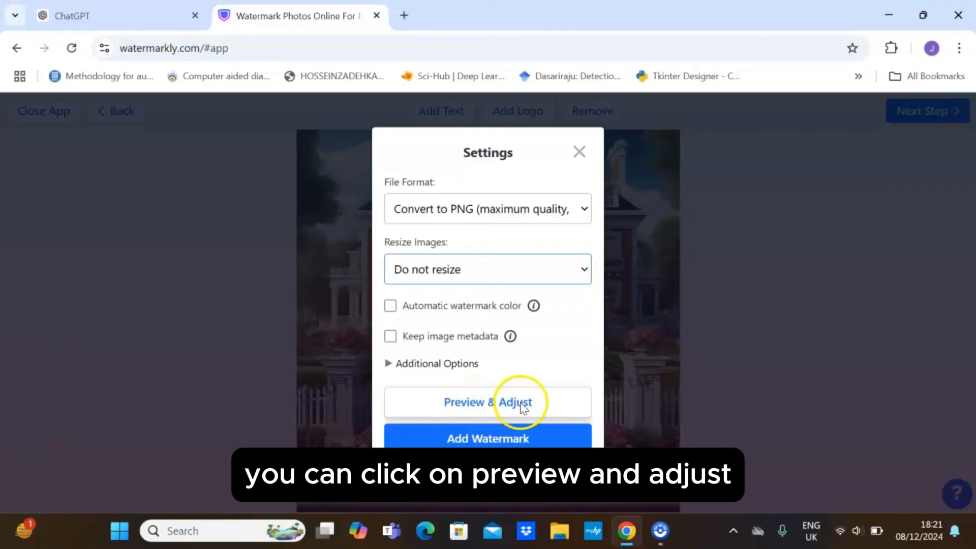
Preview the watermark on both the garden portrait and the mansion image, and return to the output settings
left_click(481, 405)
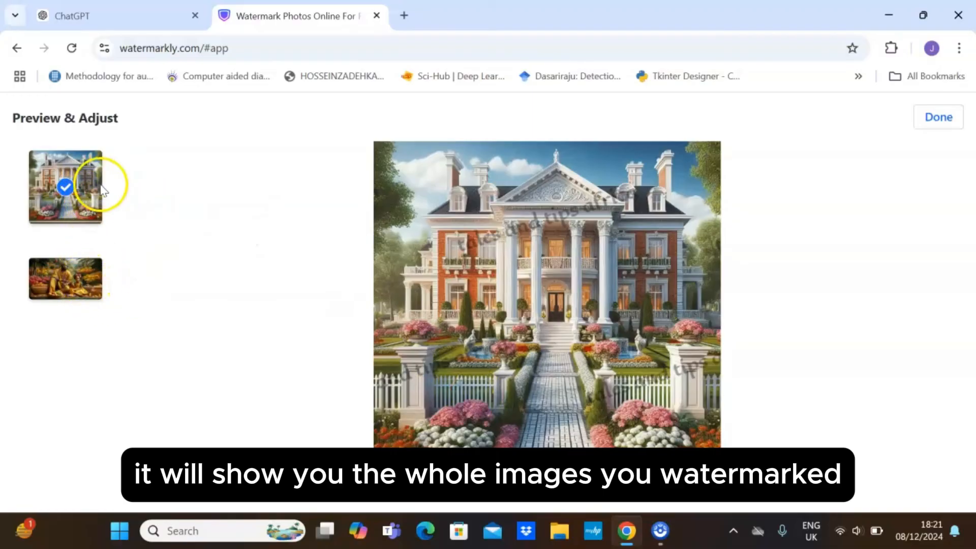
left_click(96, 277)
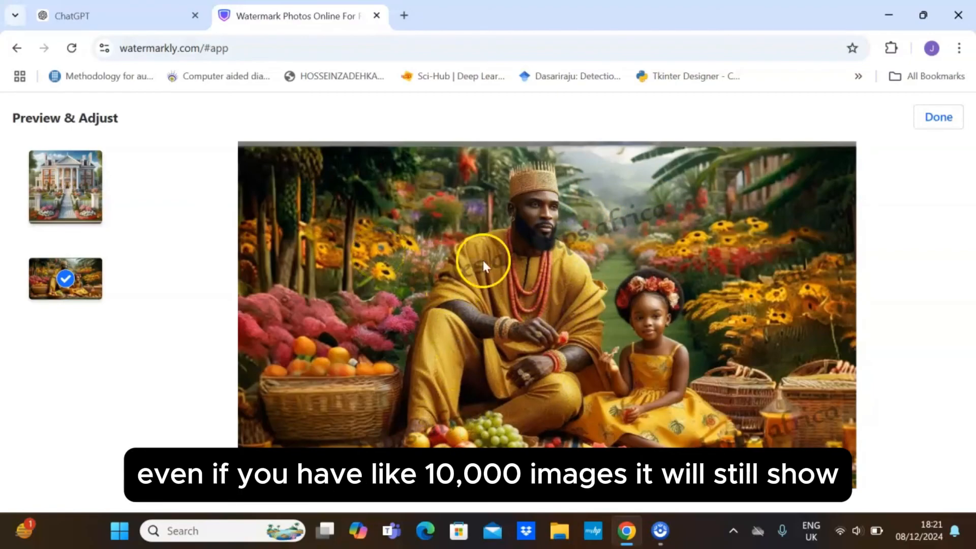
left_click(72, 211)
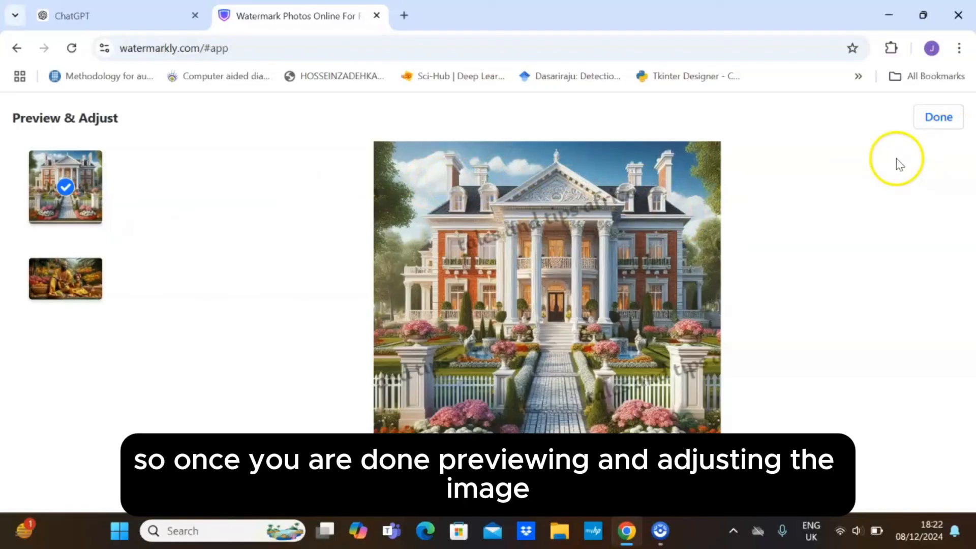
left_click(938, 118)
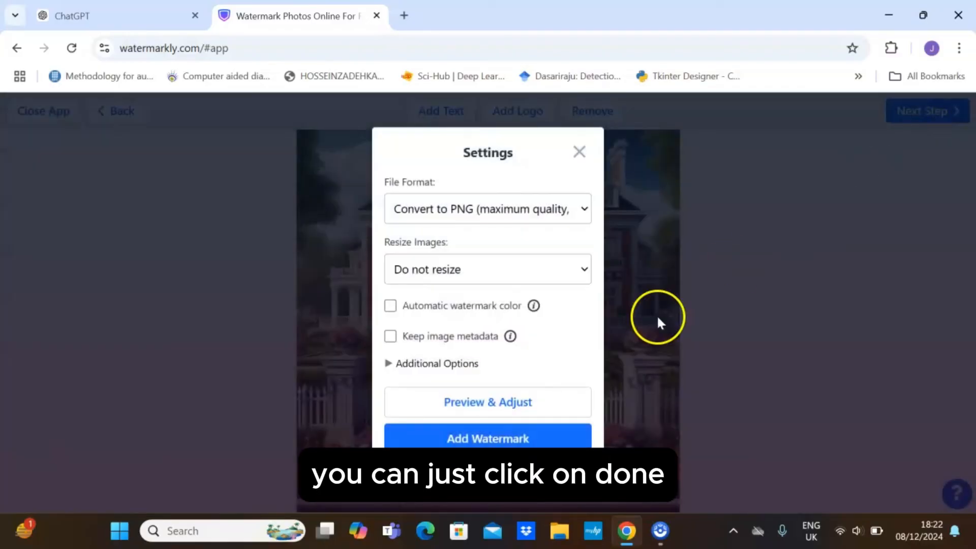
Add the watermark to both images and download all the finished files
left_click(491, 440)
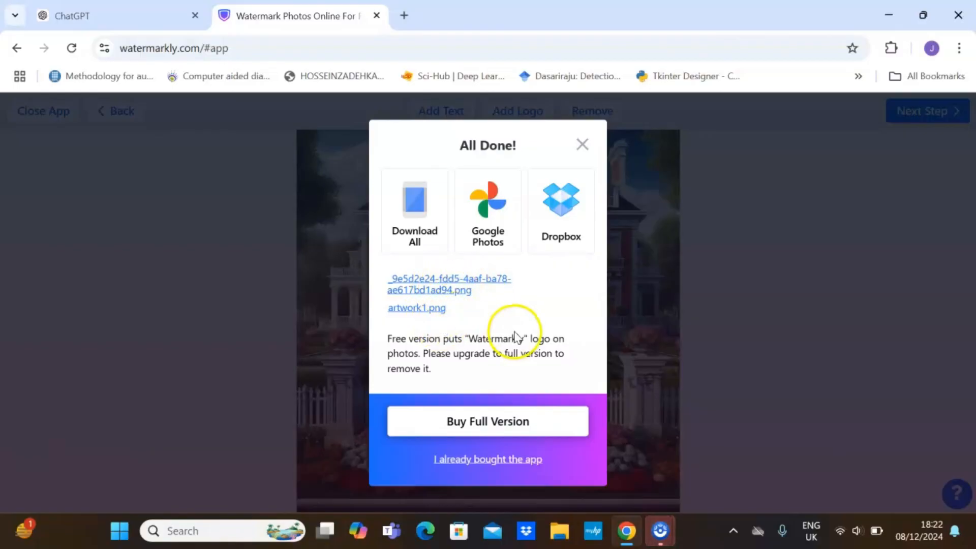
left_click(415, 239)
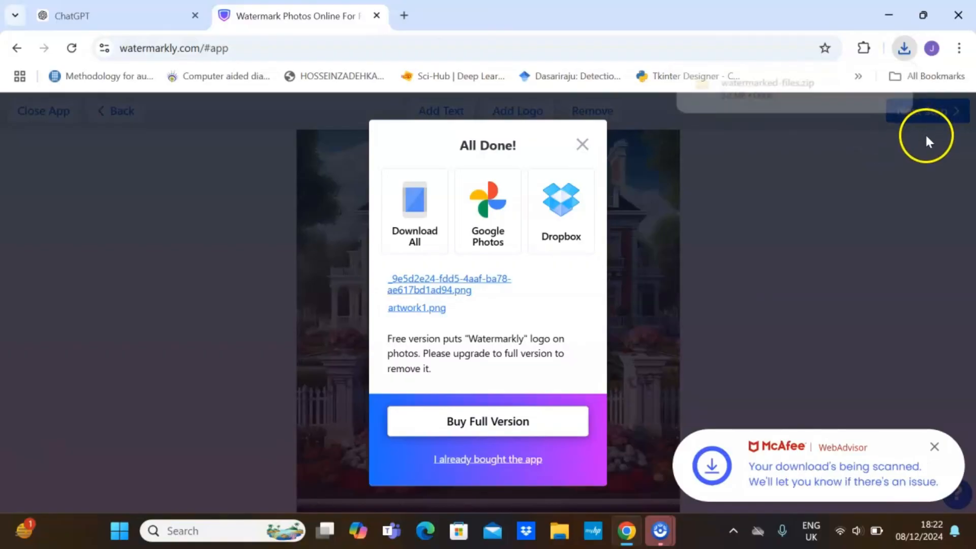
Open the downloaded watermarked-files.zip from the recent download history
left_click(905, 49)
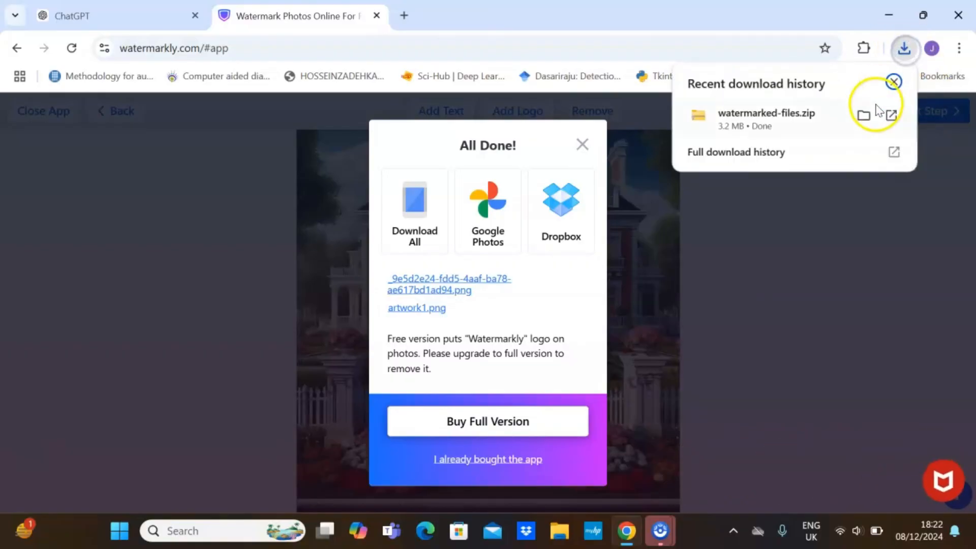
left_click(891, 117)
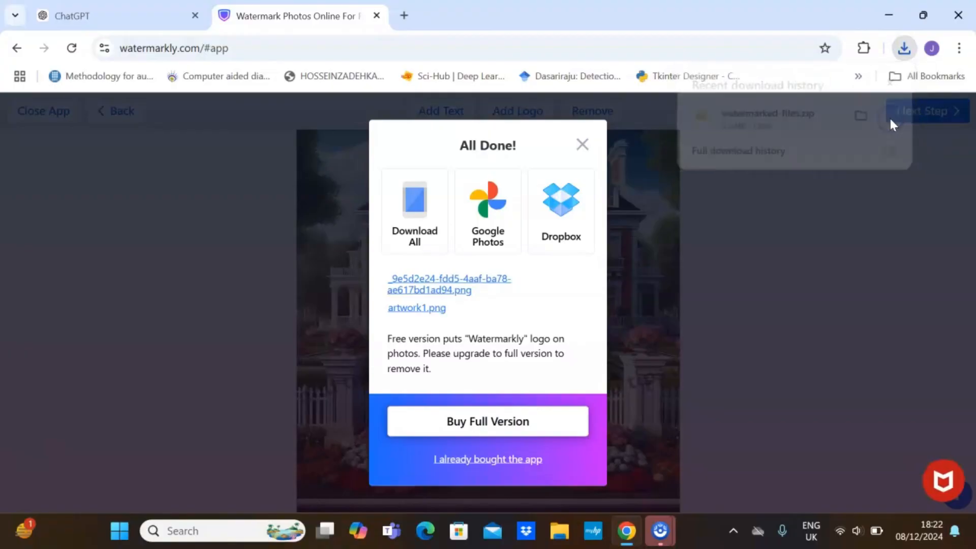